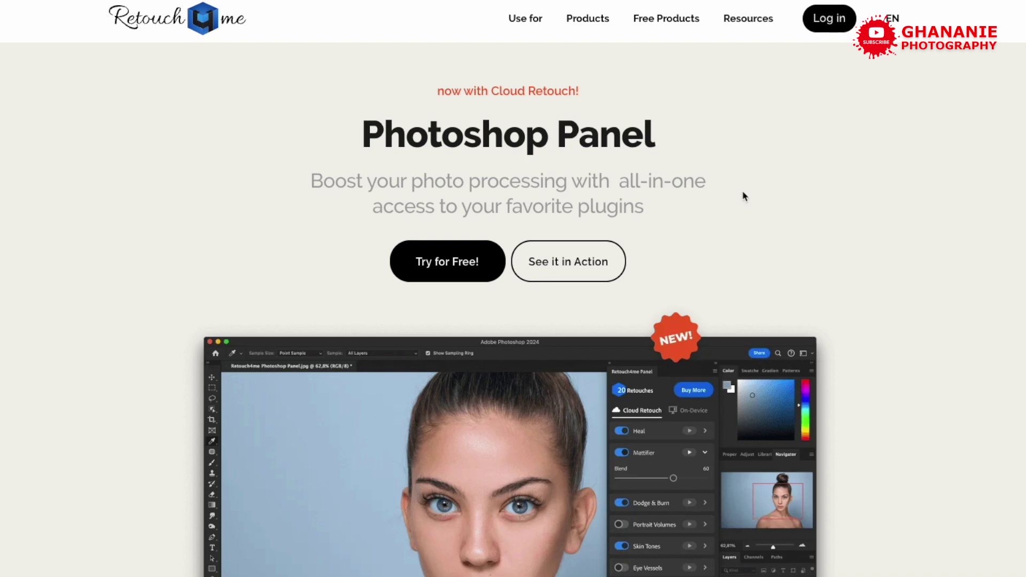
# - Sign in to the Retouch4me account with the autofilled e-mail and the account password
pyautogui.click(442, 261)
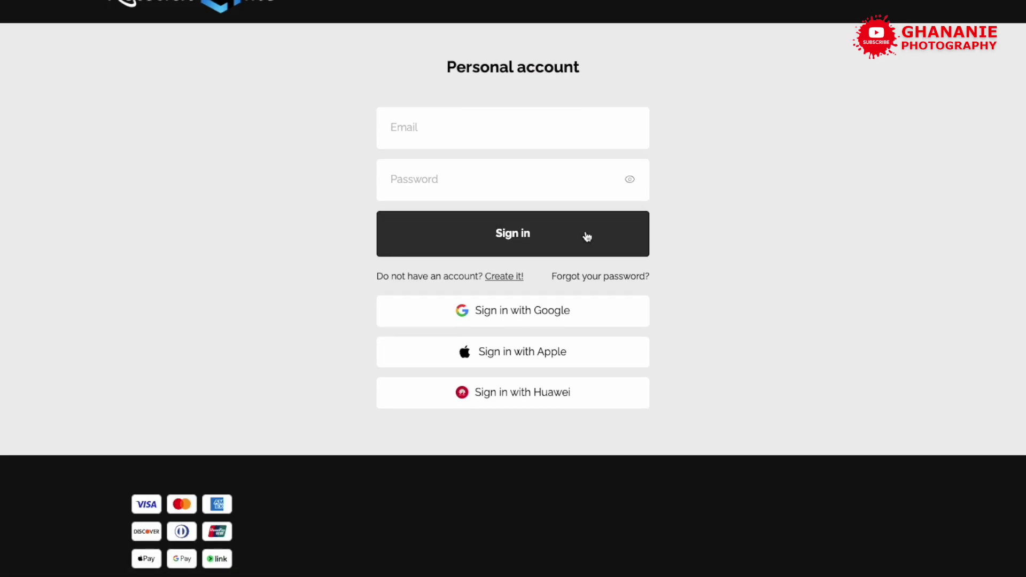
pyautogui.click(466, 134)
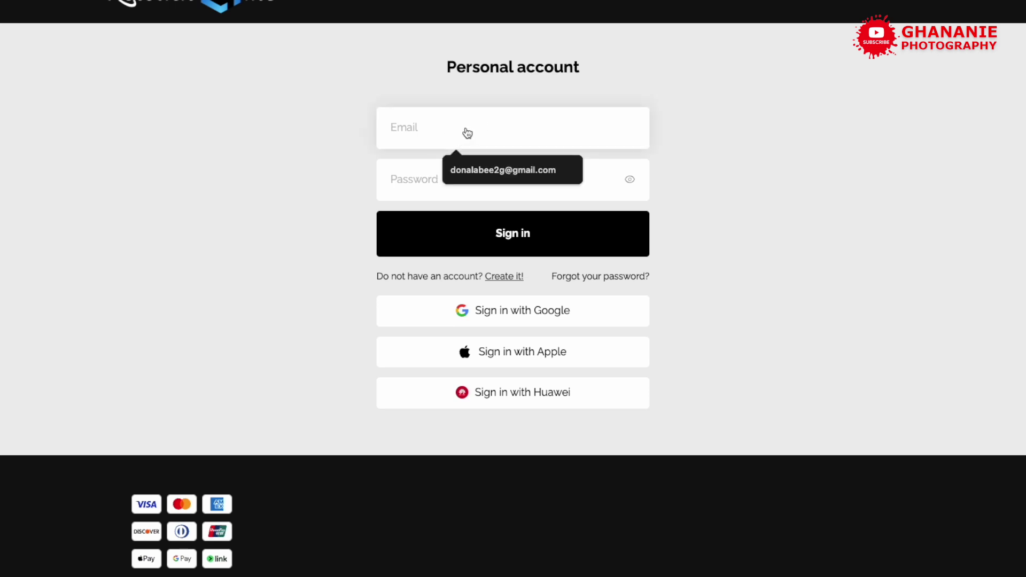
pyautogui.press('Tab')
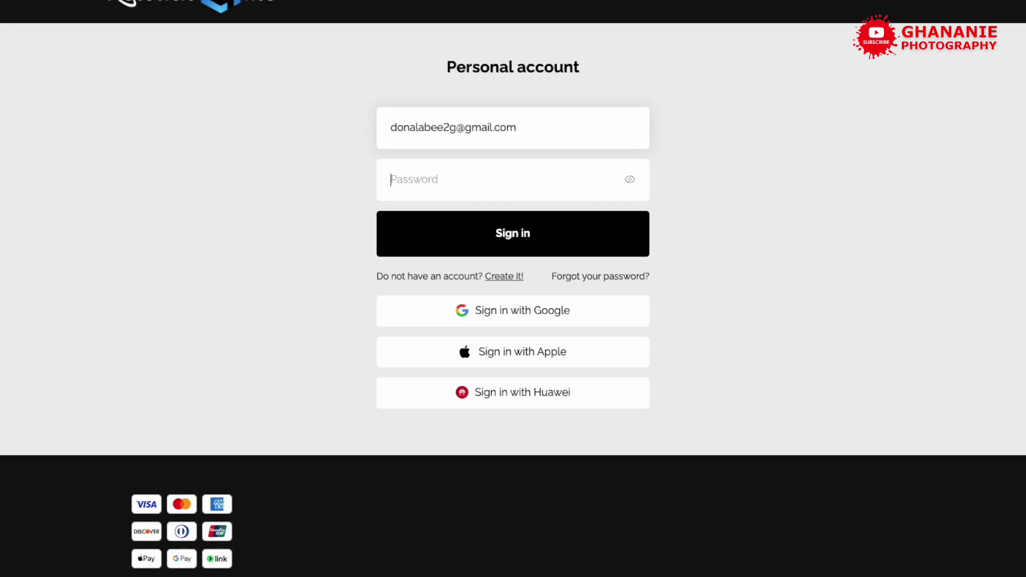
pyautogui.write('•')
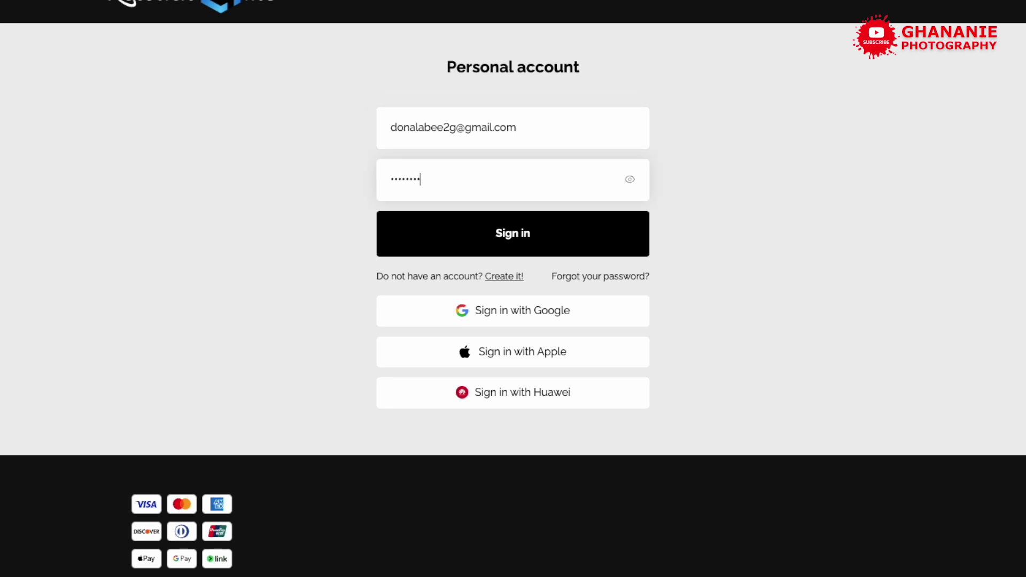
pyautogui.press('Return')
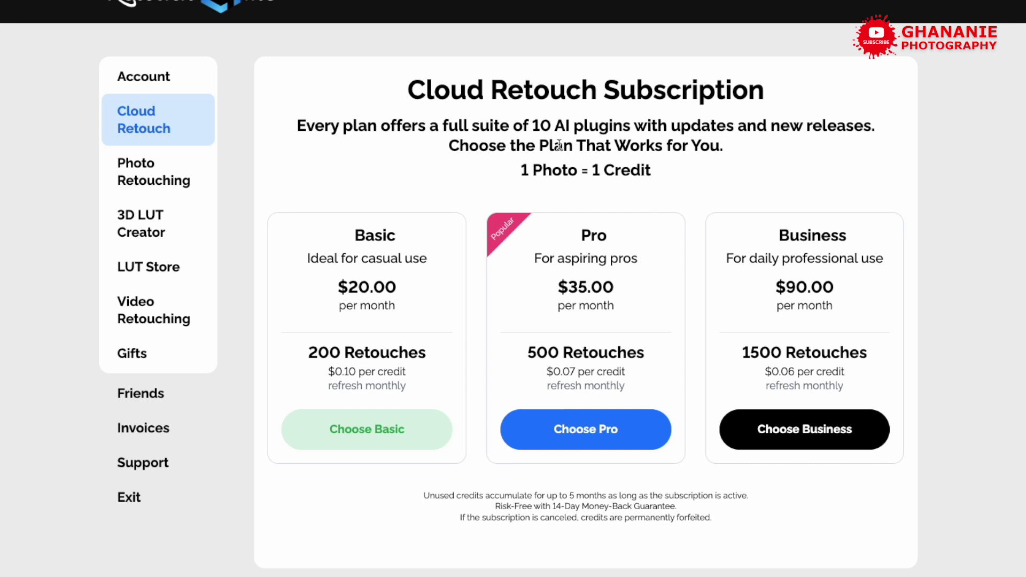
pyautogui.scroll(-1, 511, 164)
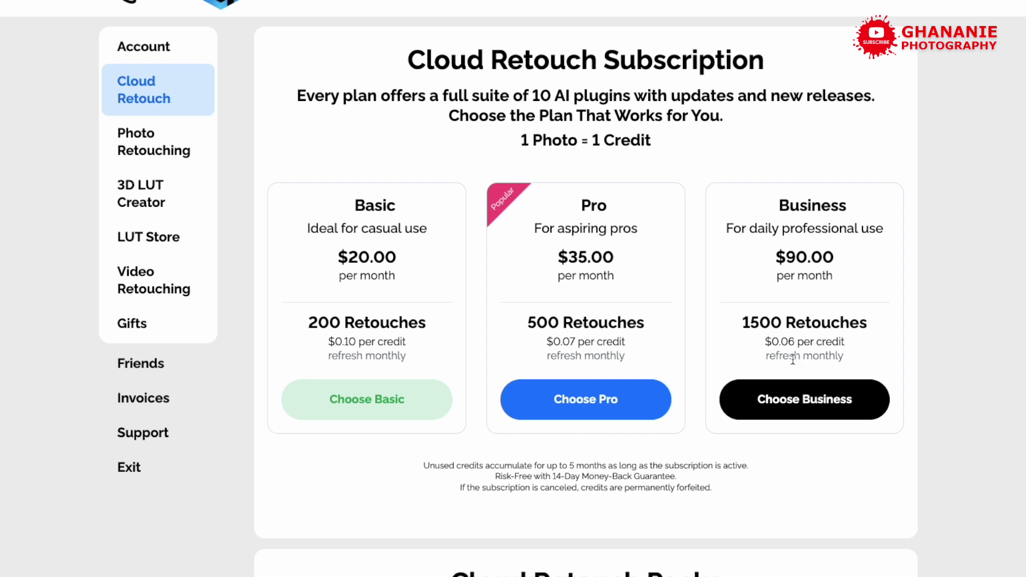
pyautogui.scroll(-1, 718, 342)
pyautogui.scroll(2, 717, 331)
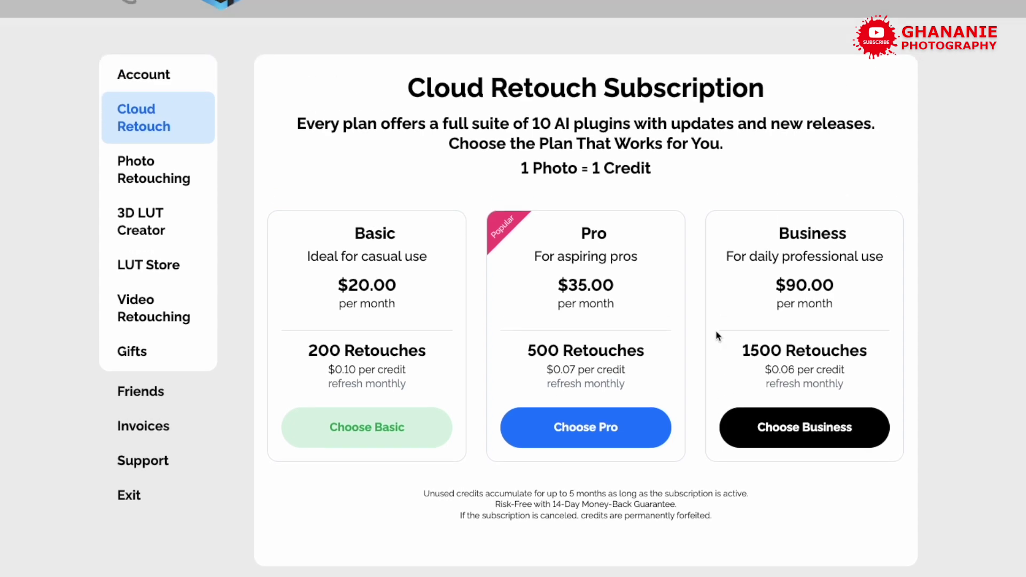
pyautogui.scroll(2, 487, 332)
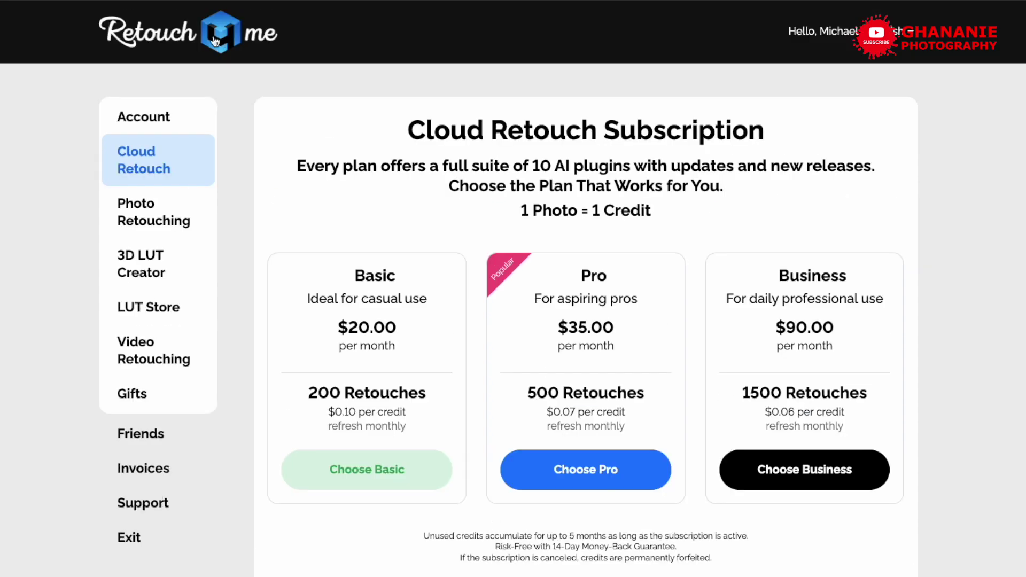
# - Go from the Retouch4me home page via Products > Photoshop Panel to the account's free apps
pyautogui.click(215, 41)
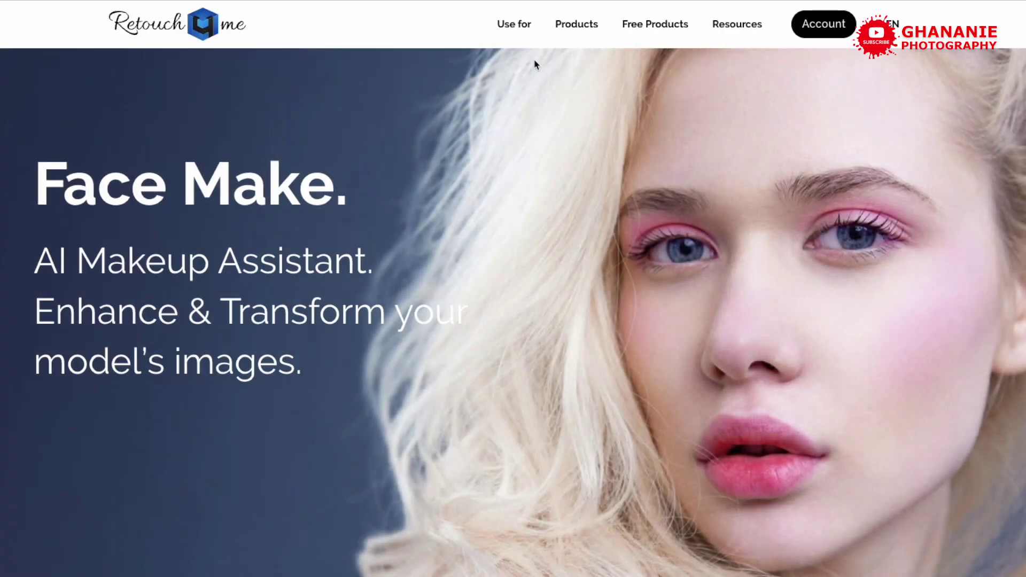
pyautogui.moveTo(576, 27)
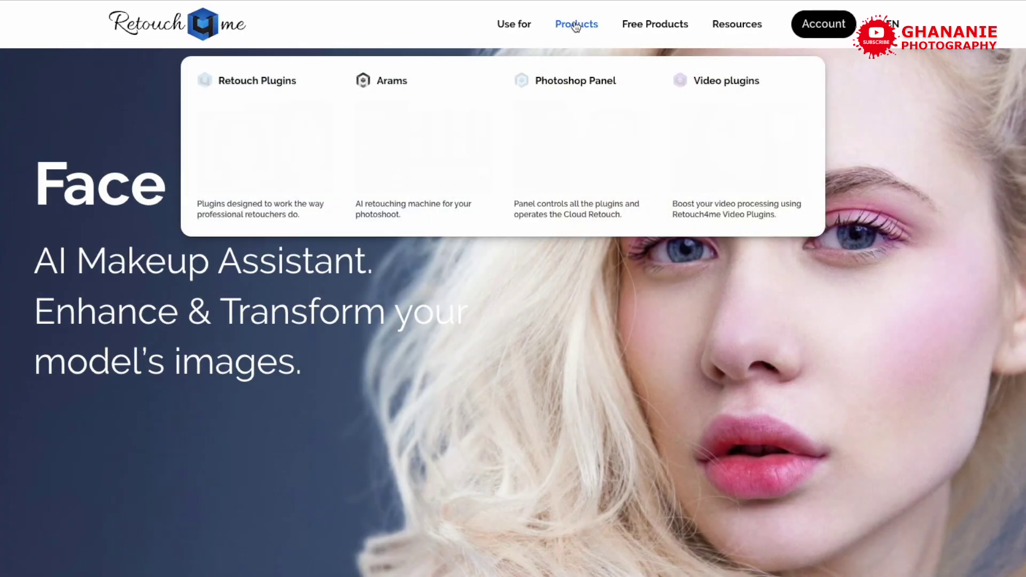
pyautogui.click(584, 88)
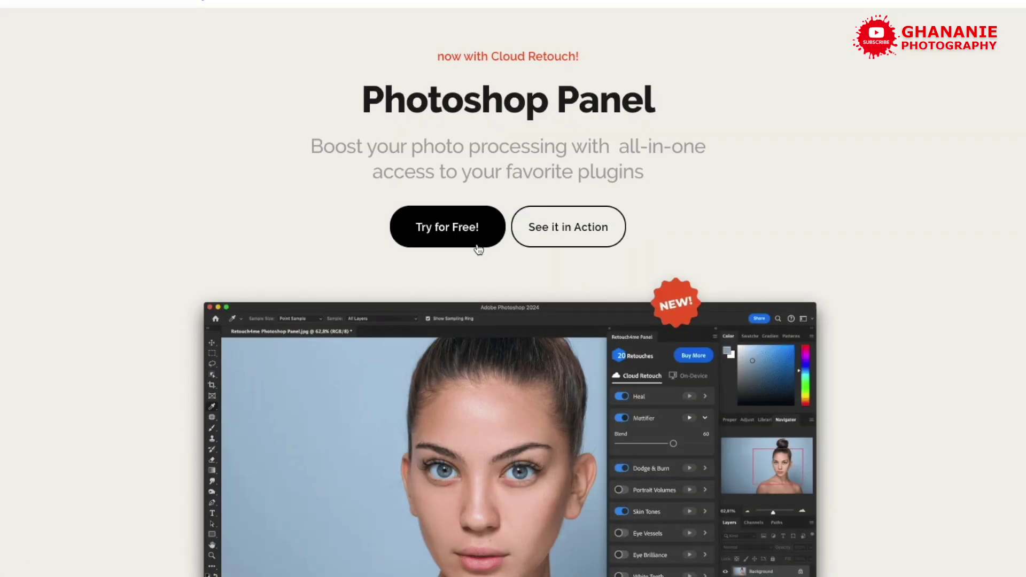
pyautogui.click(444, 233)
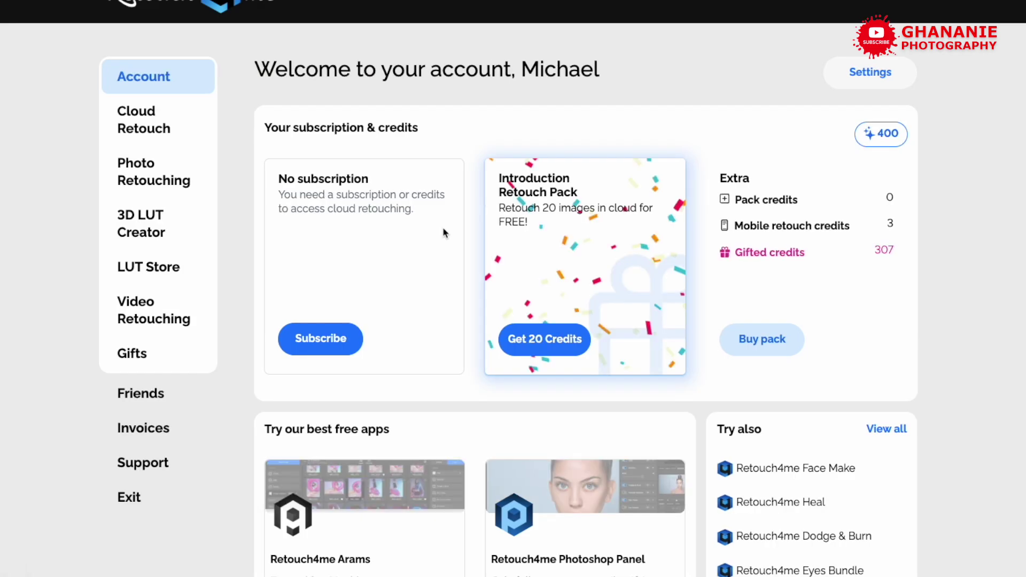
# - Request the Photoshop Panel installer for Win&Mac and cancel saving a duplicate copy
pyautogui.scroll(-5, 523, 255)
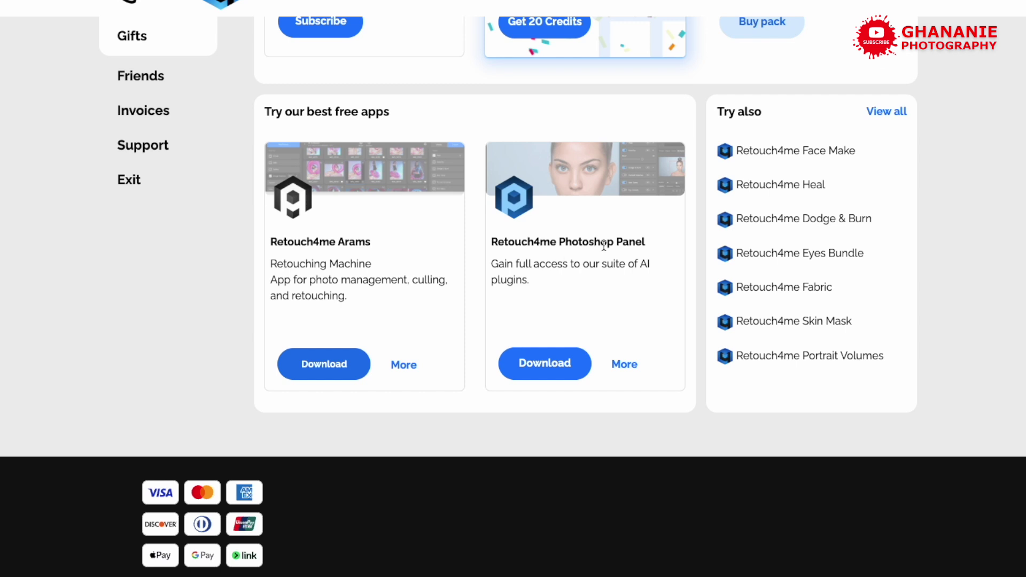
pyautogui.click(550, 363)
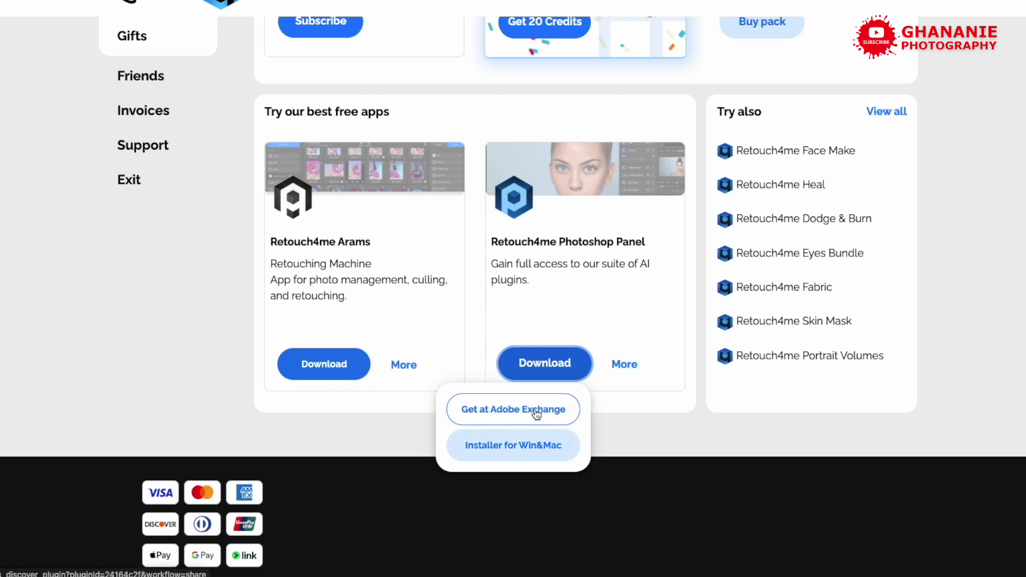
pyautogui.click(538, 451)
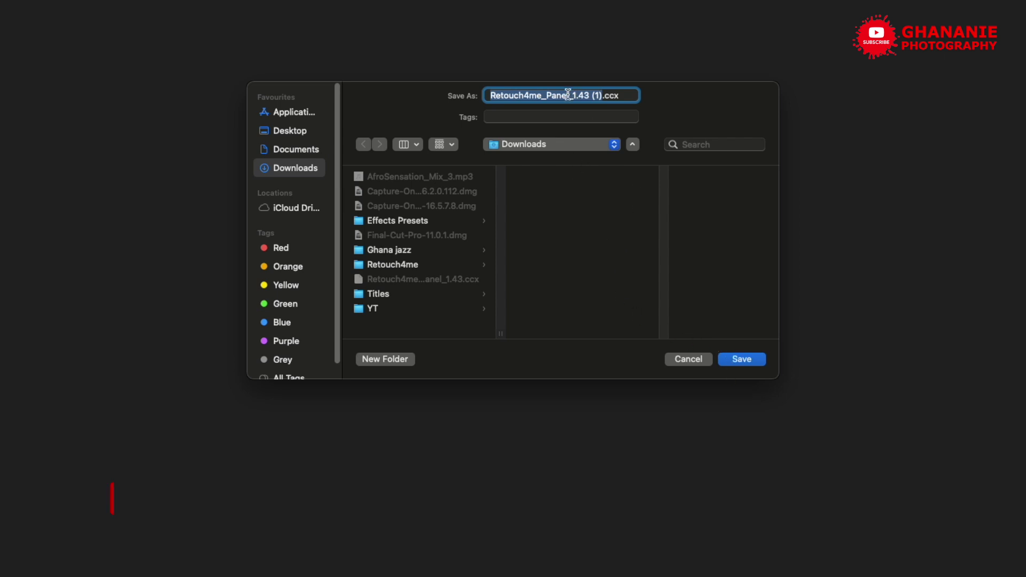
pyautogui.click(679, 356)
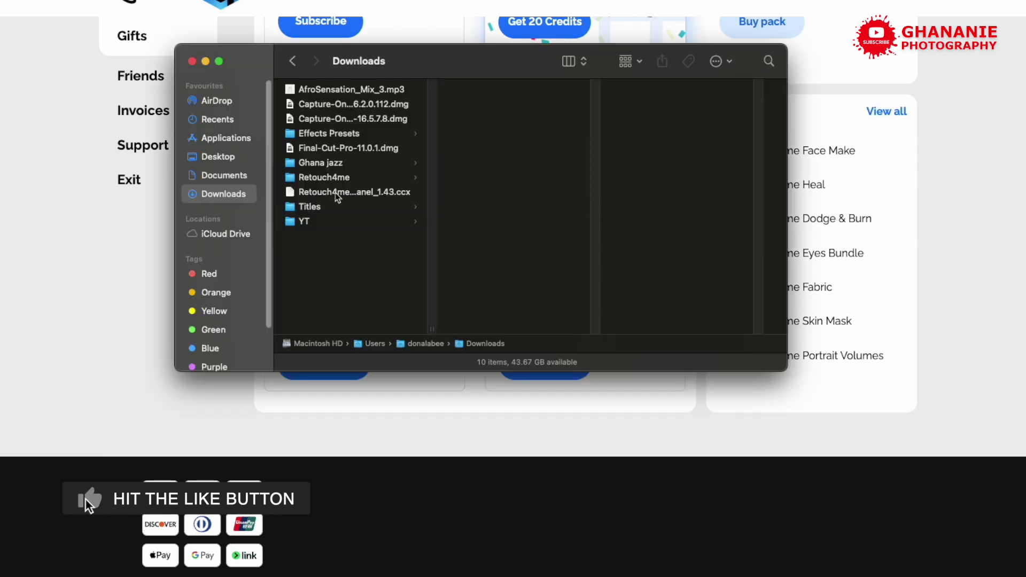
# - Extract Retouch4me_Panel_1.43.ccx in Downloads with Archive Utility
pyautogui.click(345, 194)
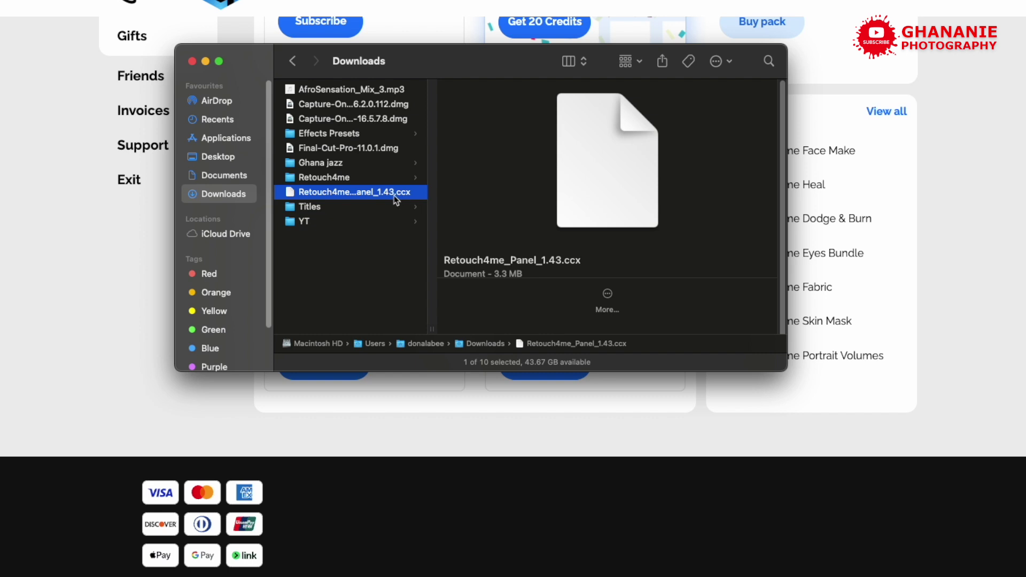
pyautogui.press('Return')
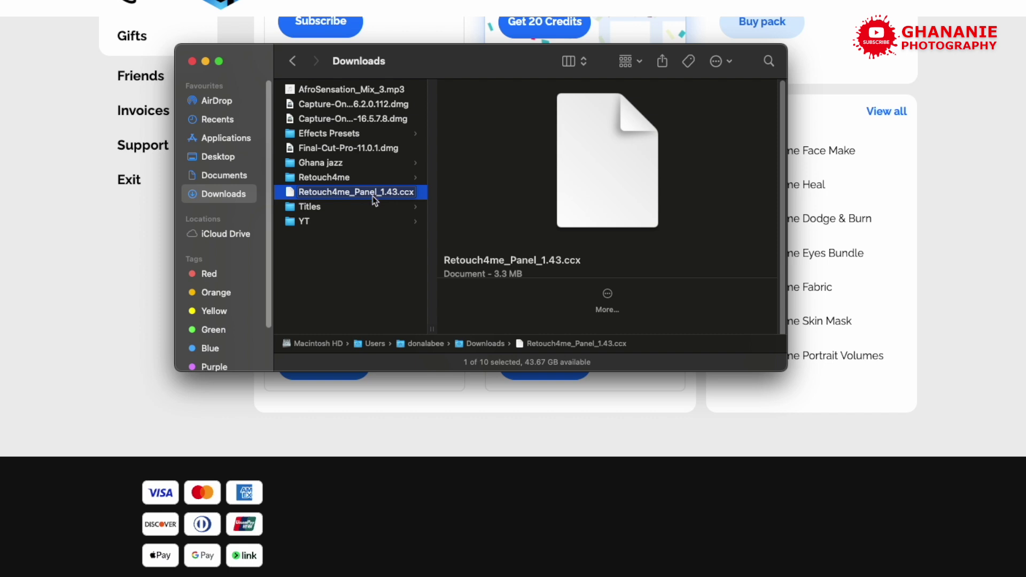
pyautogui.rightClick(362, 195)
pyautogui.moveTo(471, 217)
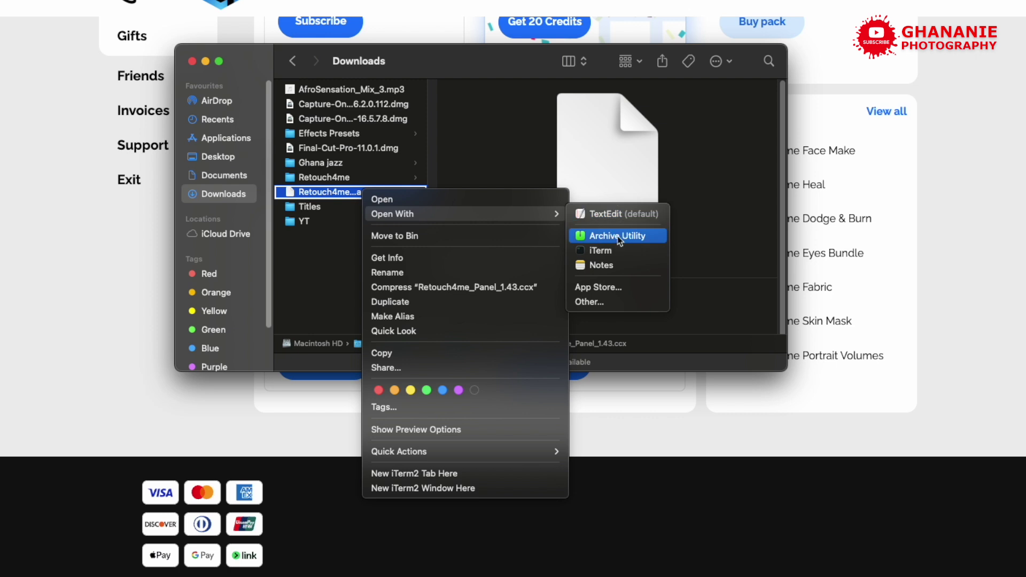
pyautogui.click(617, 236)
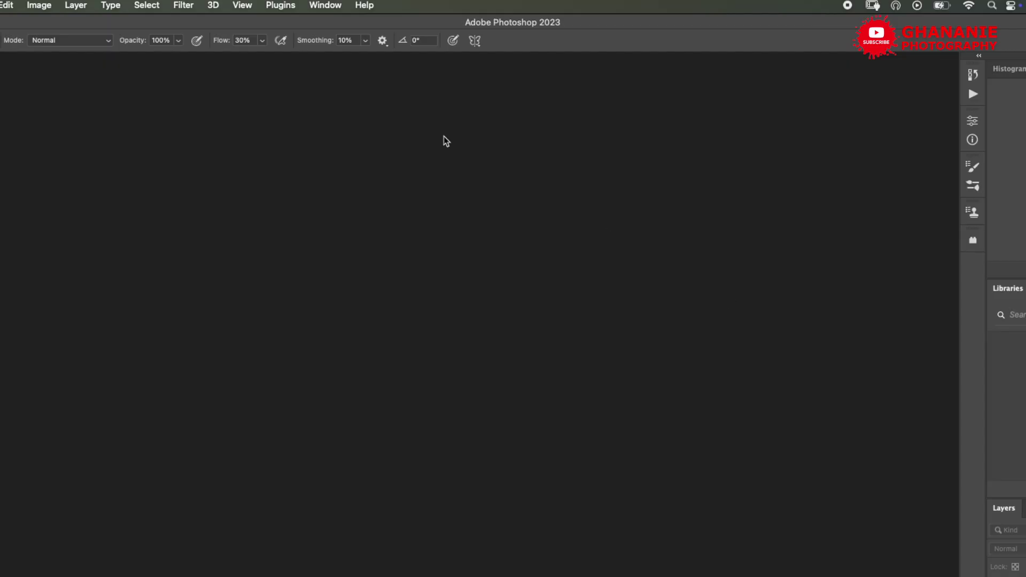
# - Open the Plugins Panel from Photoshop's Plugins menu
pyautogui.click(273, 7)
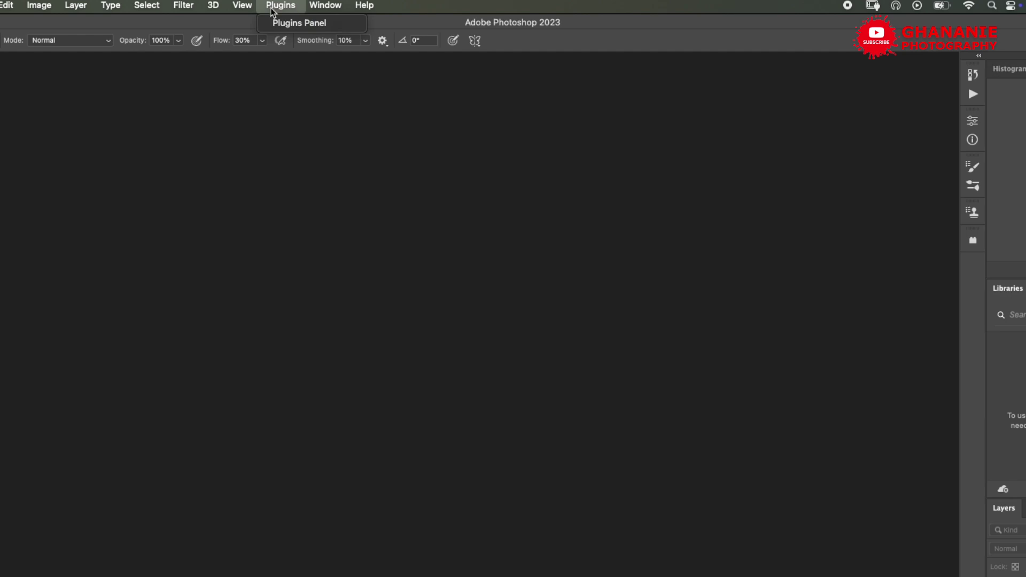
pyautogui.click(300, 23)
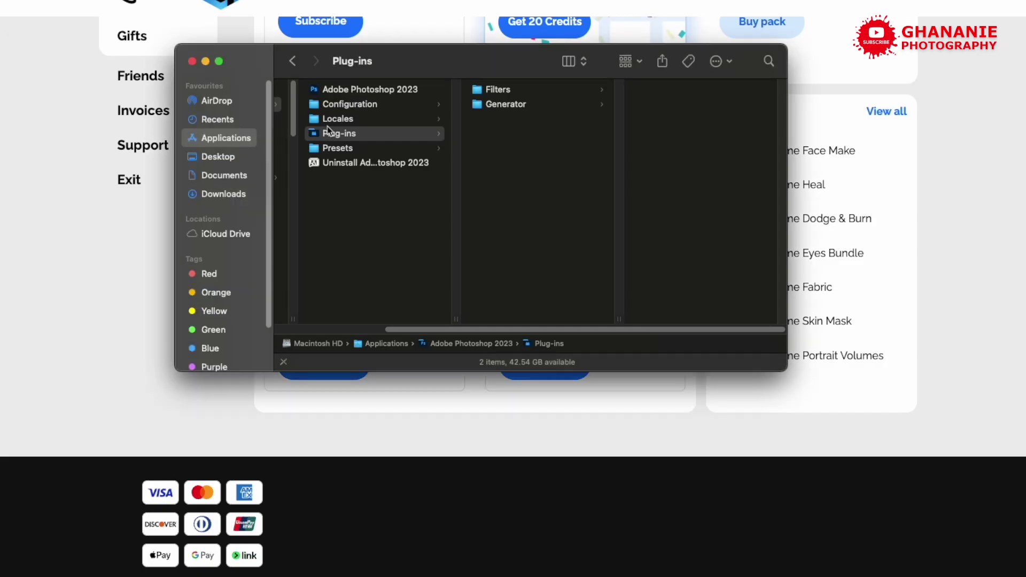
# - Paste the Retouch4me_Panel_1.43 folder into Photoshop 2023's Plug-ins folder, authorising with the admin password
pyautogui.click(523, 195)
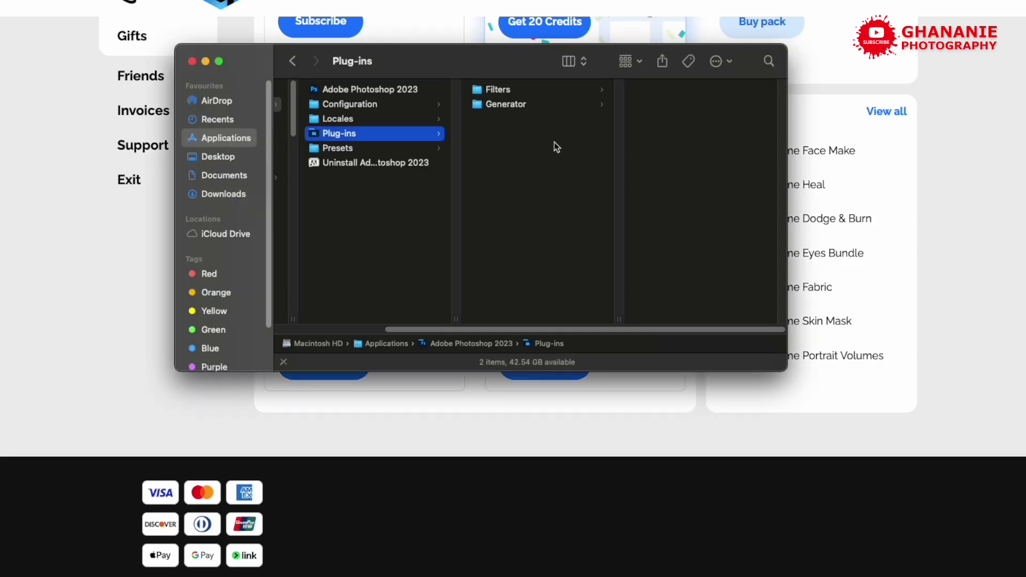
pyautogui.press('super+v')
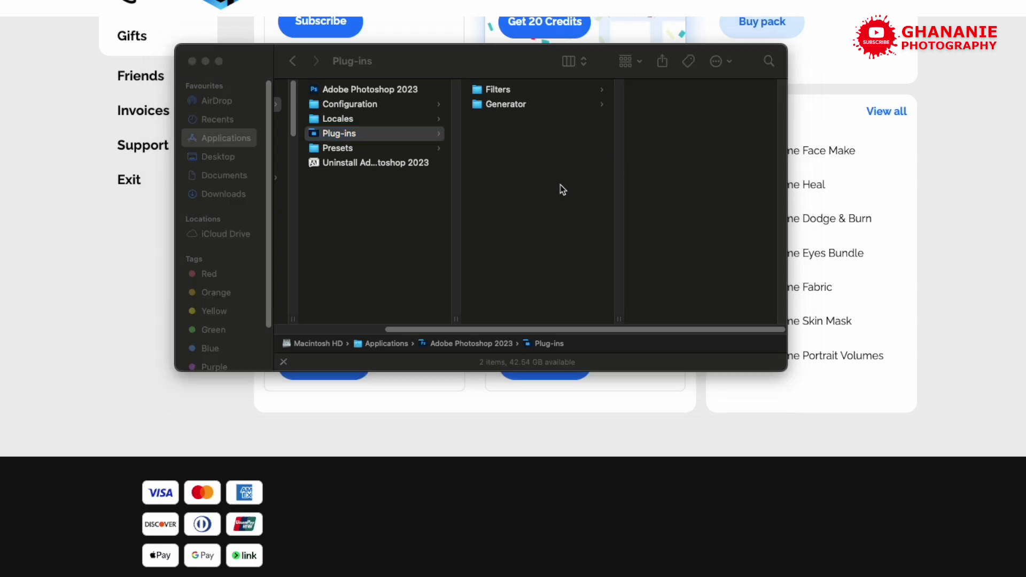
pyautogui.write('••')
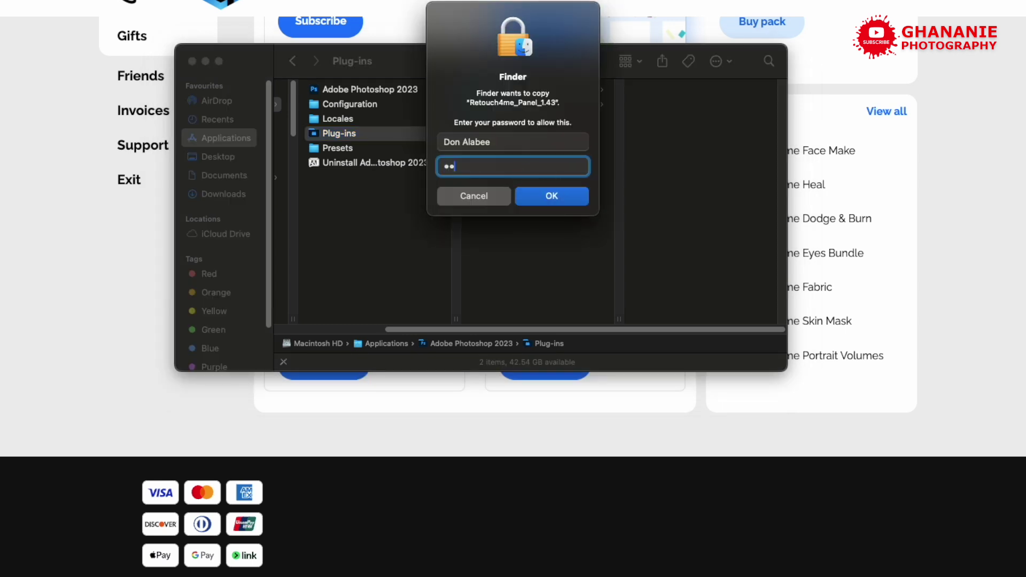
pyautogui.write('•••••••')
pyautogui.press('Return')
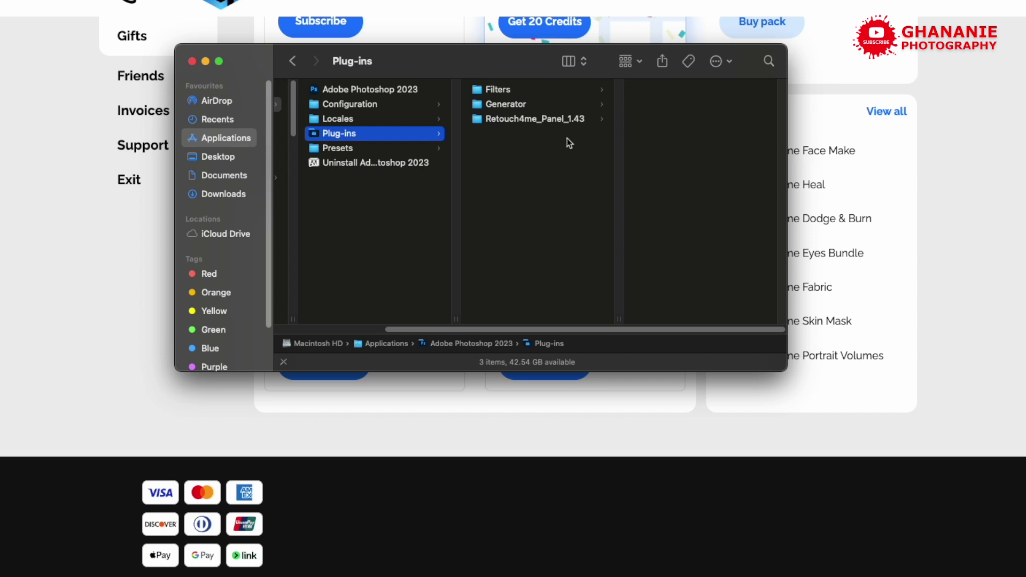
# - Unpack Retouch4me_Panel_1.43.ccx in Downloads again with Archive Utility and view the extracted folder
pyautogui.click(224, 176)
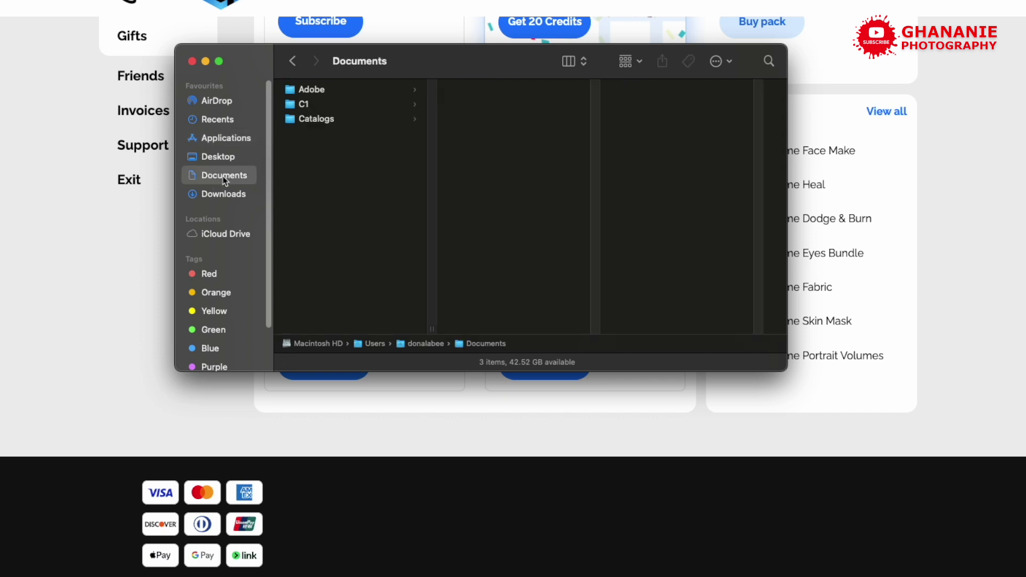
pyautogui.click(227, 194)
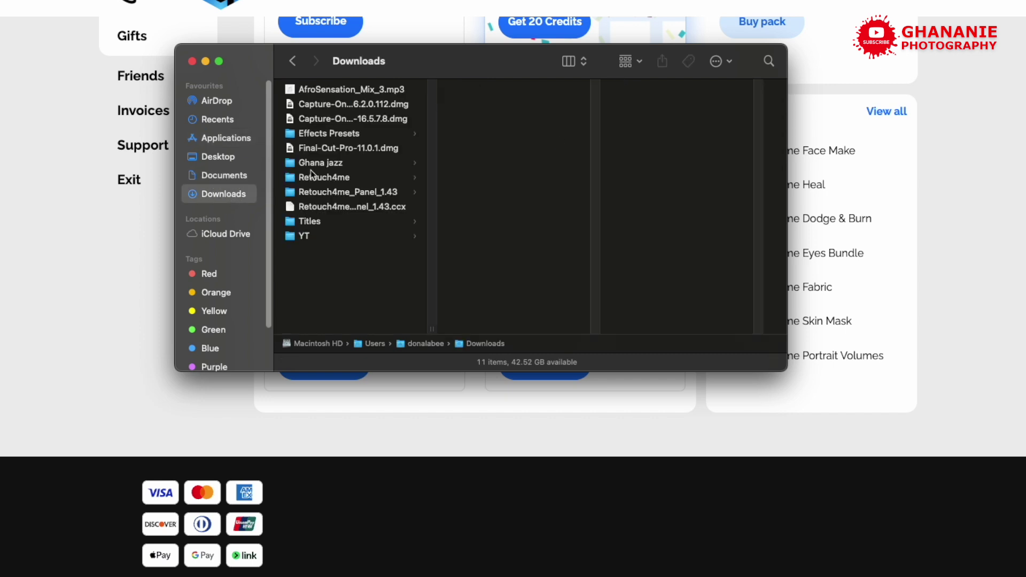
pyautogui.click(349, 208)
pyautogui.rightClick(376, 208)
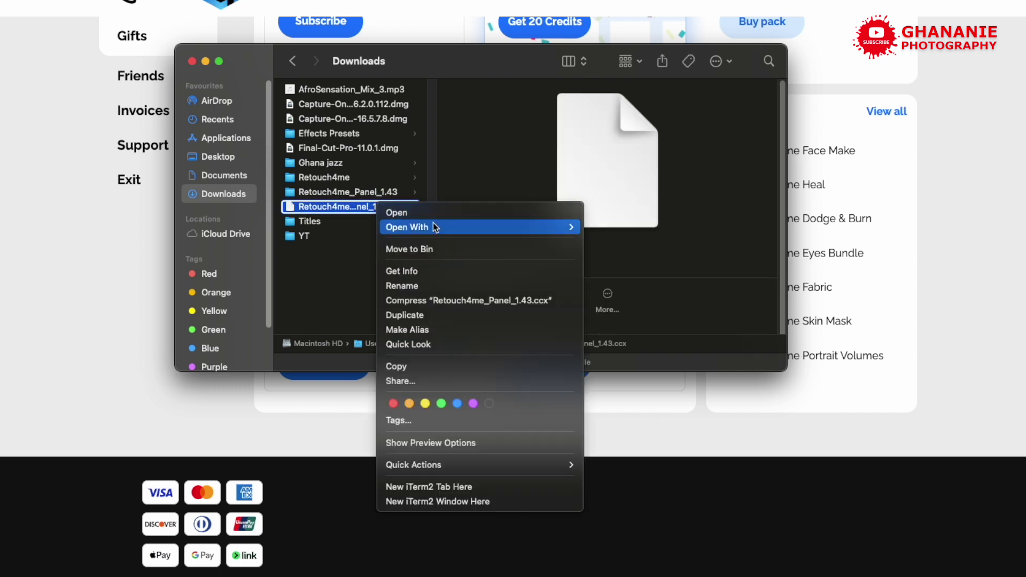
pyautogui.moveTo(530, 229)
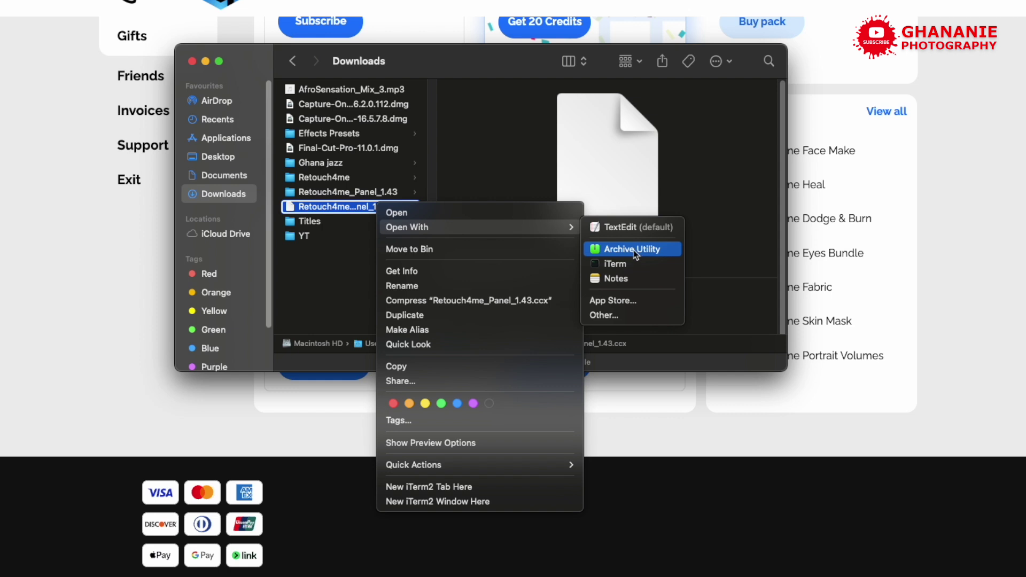
pyautogui.click(653, 252)
pyautogui.click(321, 197)
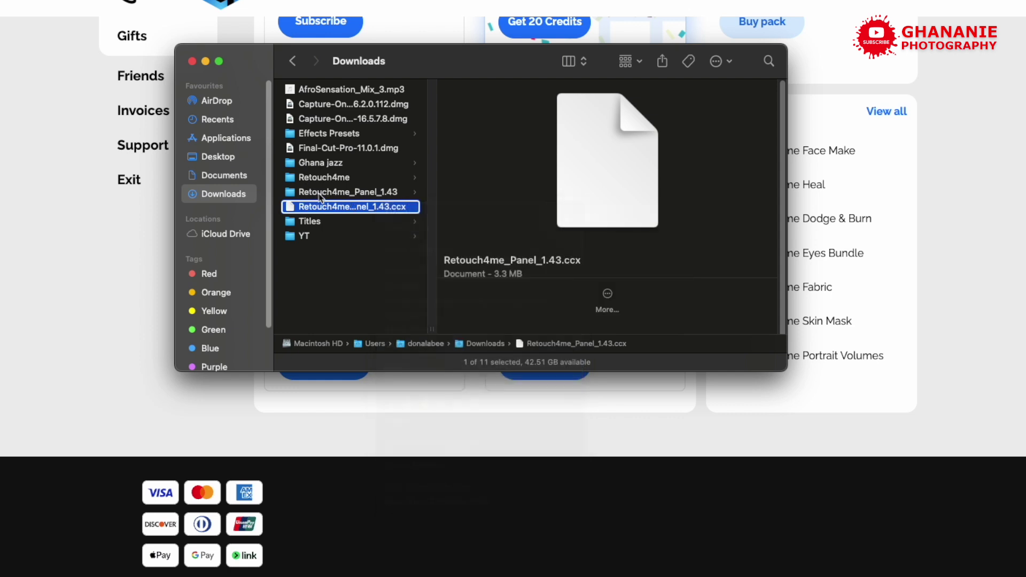
pyautogui.click(341, 194)
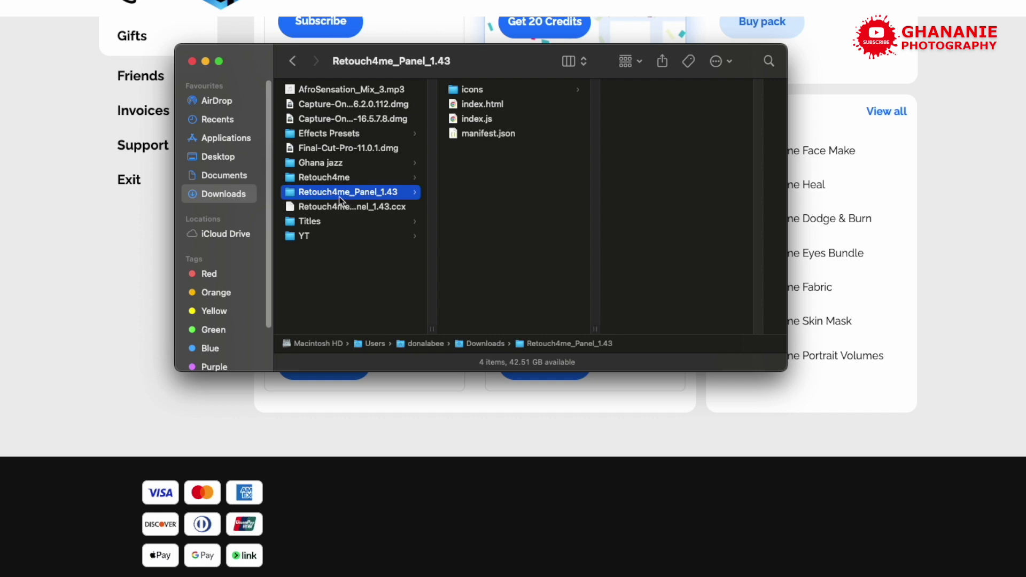
# - Browse to Applications > Adobe Photoshop 2023 > Plug-ins > Retouch4me_Panel_1.43, then return to Photoshop
pyautogui.click(241, 142)
pyautogui.click(343, 106)
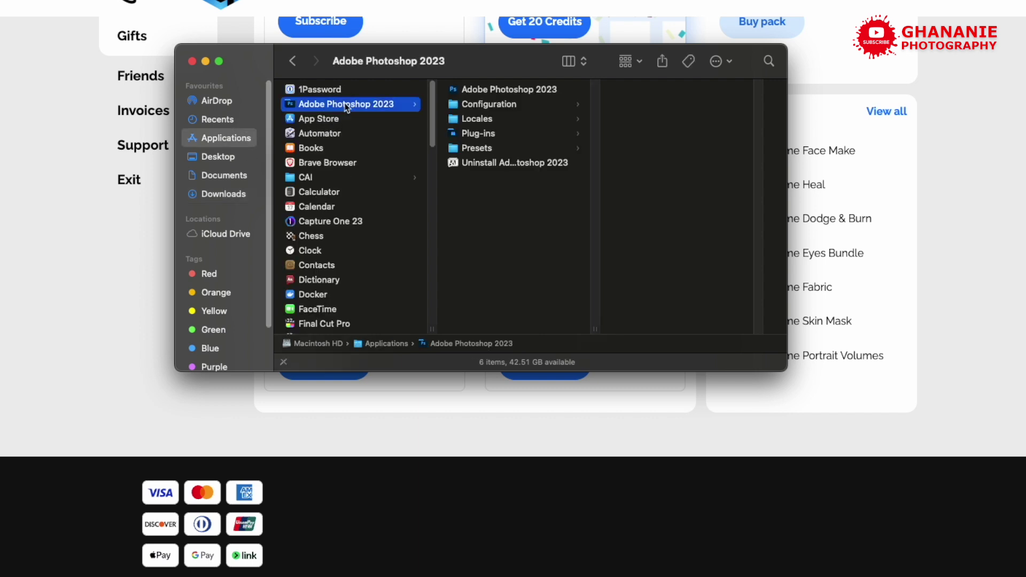
pyautogui.click(477, 138)
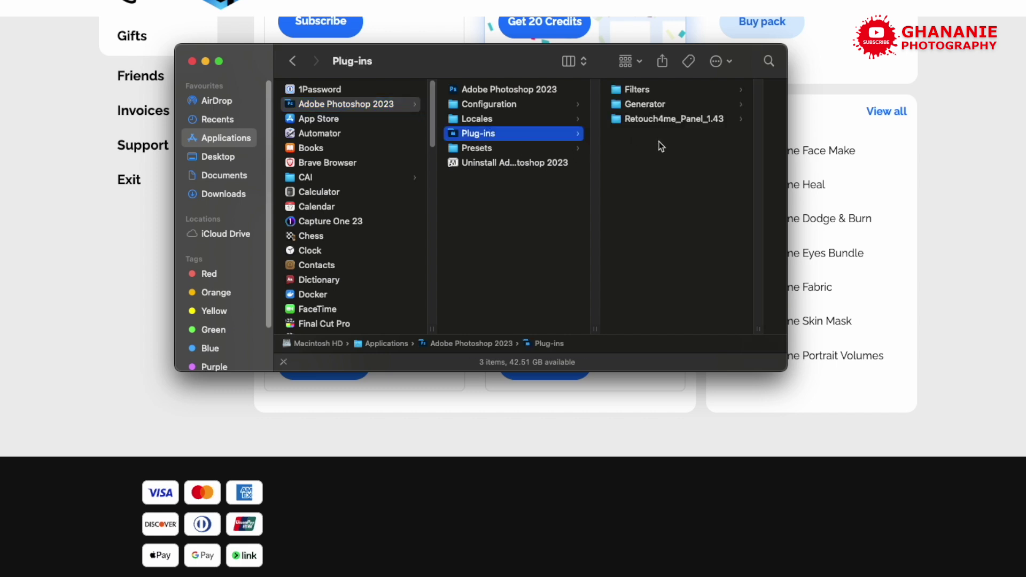
pyautogui.click(688, 123)
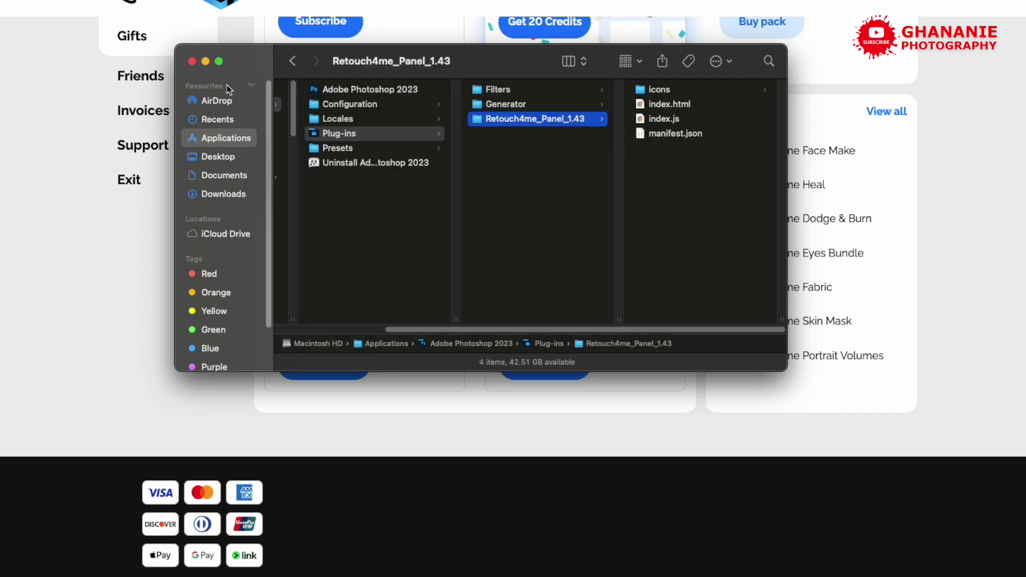
pyautogui.moveTo(672, 570)
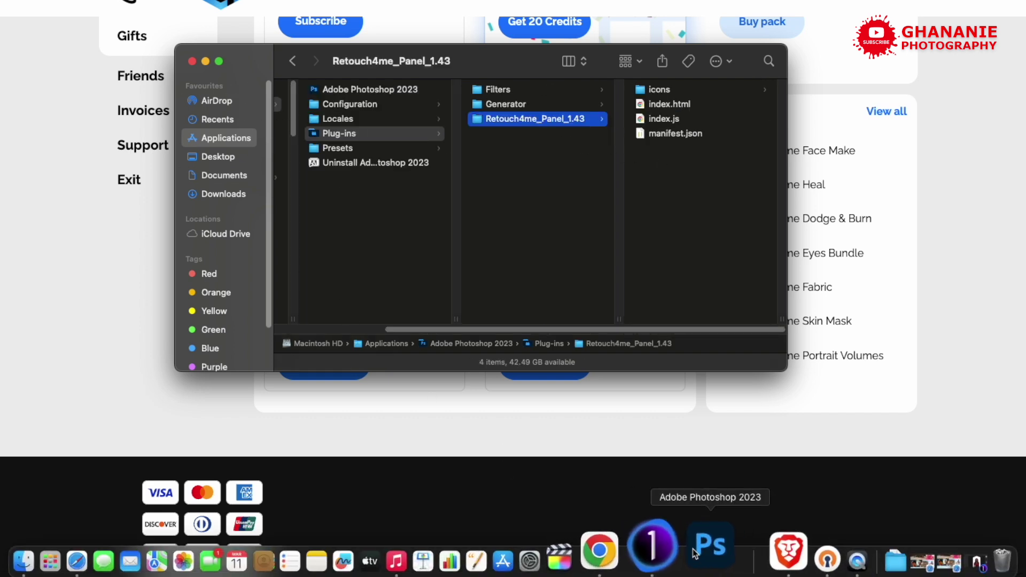
pyautogui.click(713, 548)
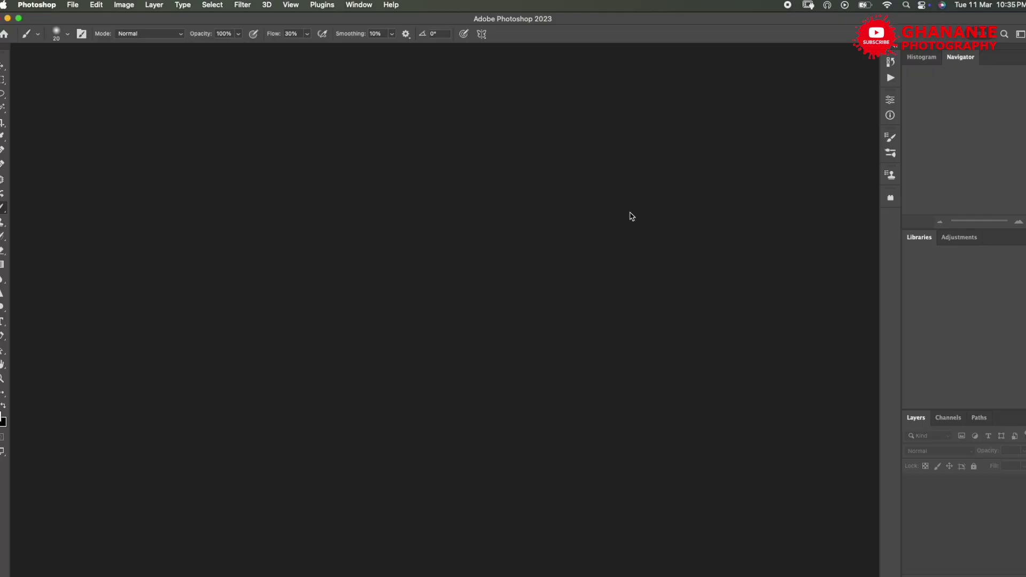
# - Open Plugins > Retouch4me Panel 1.43 > Retouch4me Panel
pyautogui.click(323, 6)
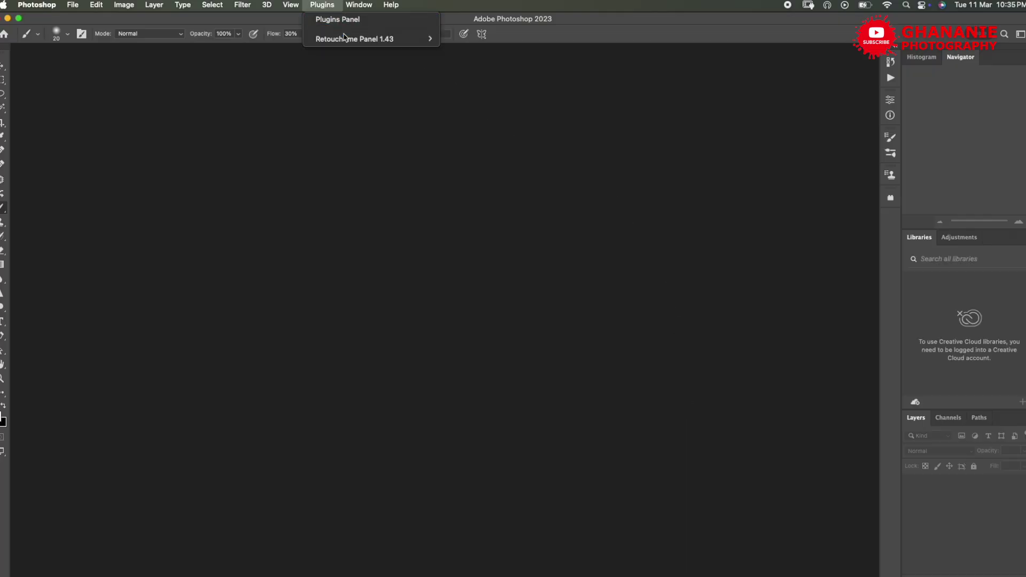
pyautogui.moveTo(367, 41)
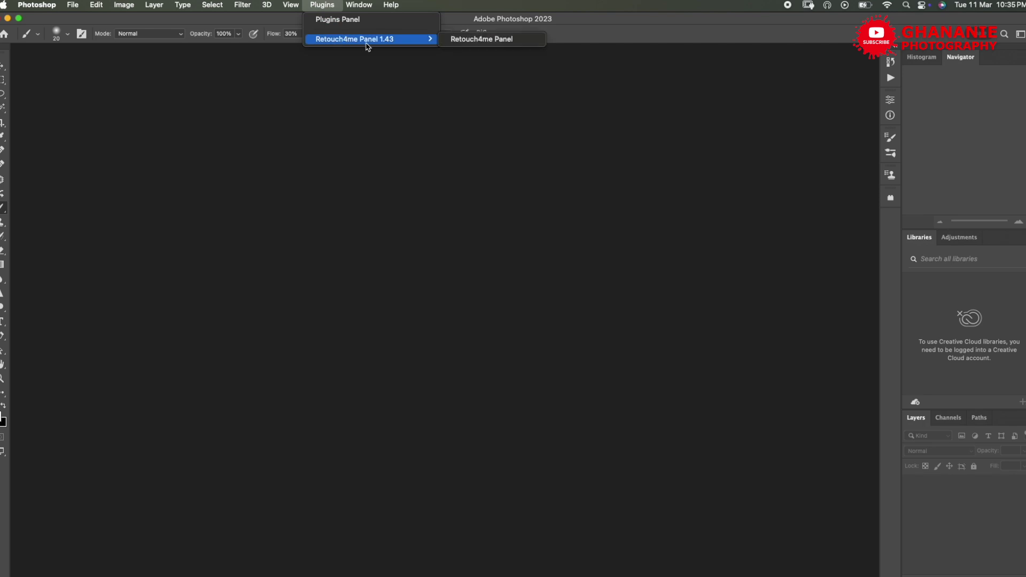
pyautogui.click(497, 39)
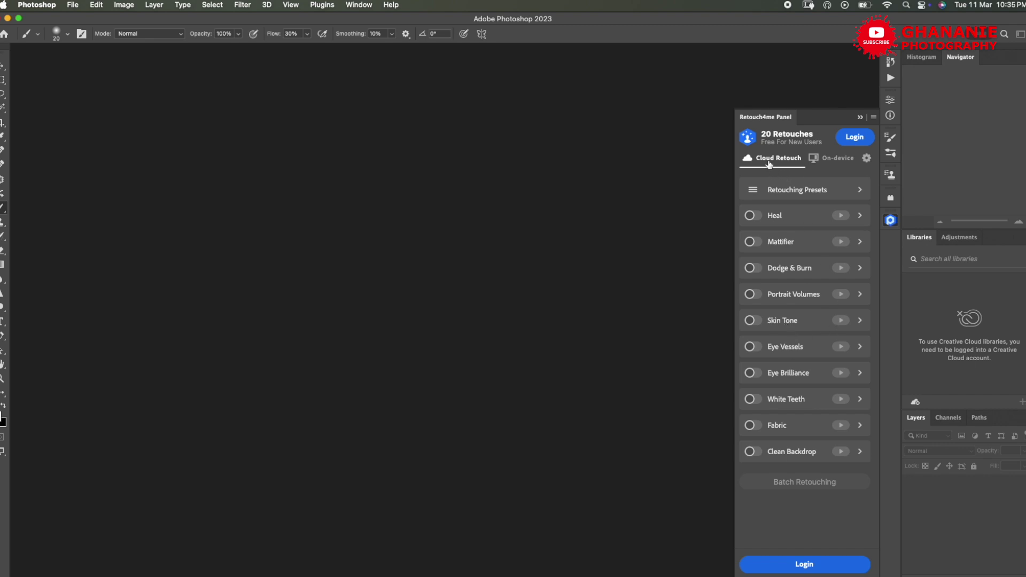
# - Compare the On-device tool list, switch back to Cloud Retouch and start the account login
pyautogui.click(836, 163)
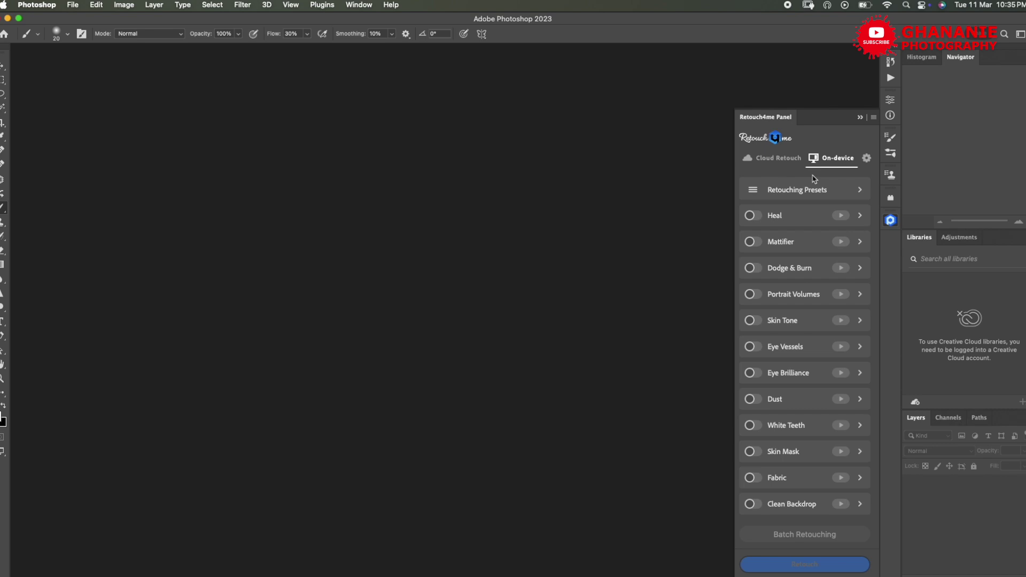
pyautogui.click(801, 159)
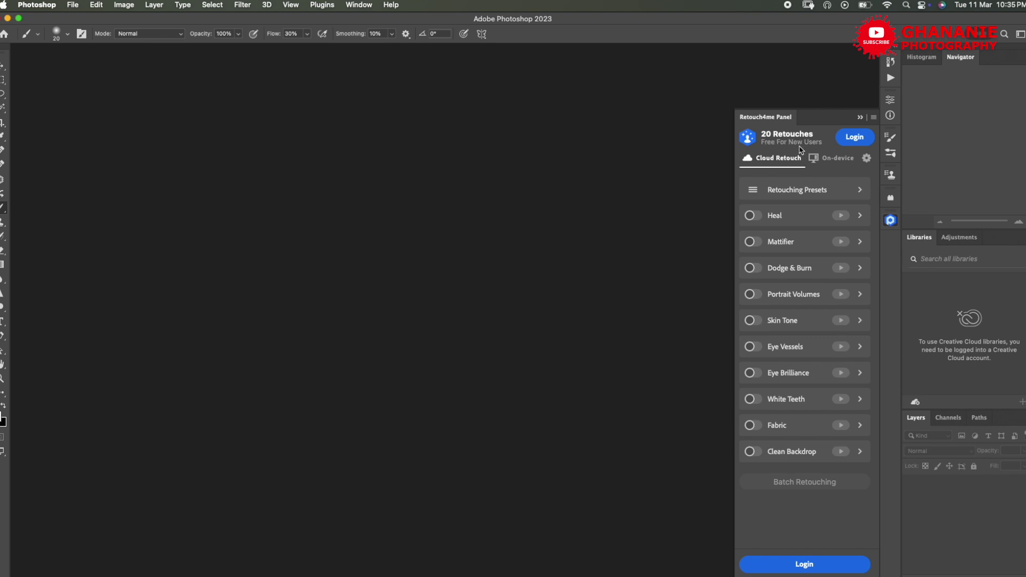
pyautogui.click(856, 138)
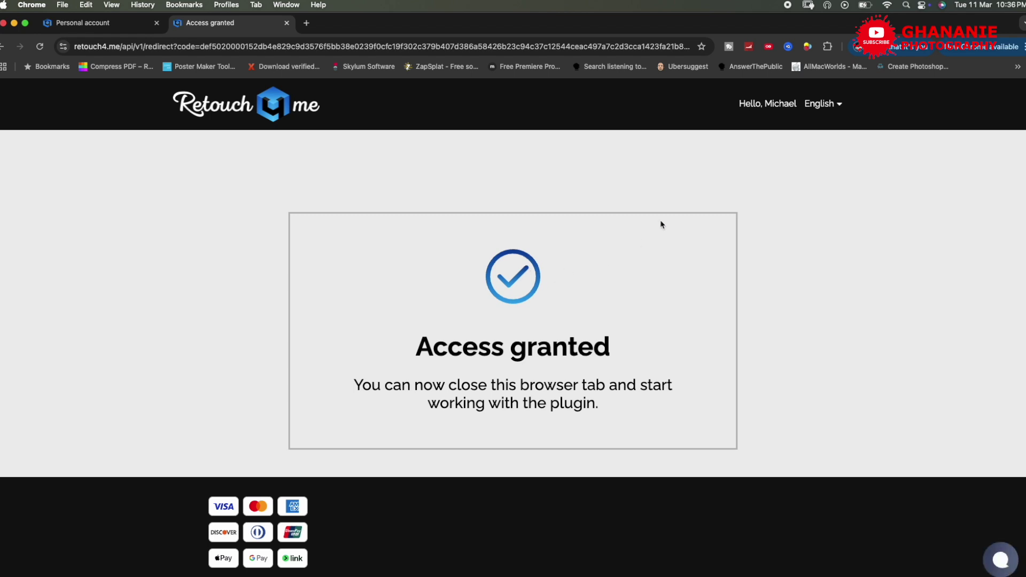
# - Close the Access granted tab and return to Photoshop's panel showing 307 cloud retouches
pyautogui.click(287, 23)
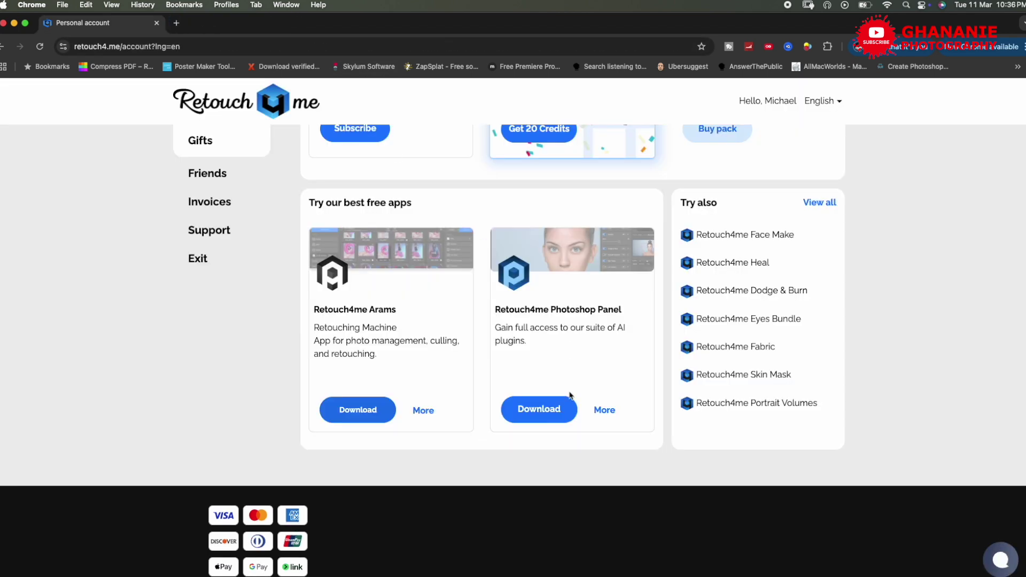
pyautogui.click(656, 556)
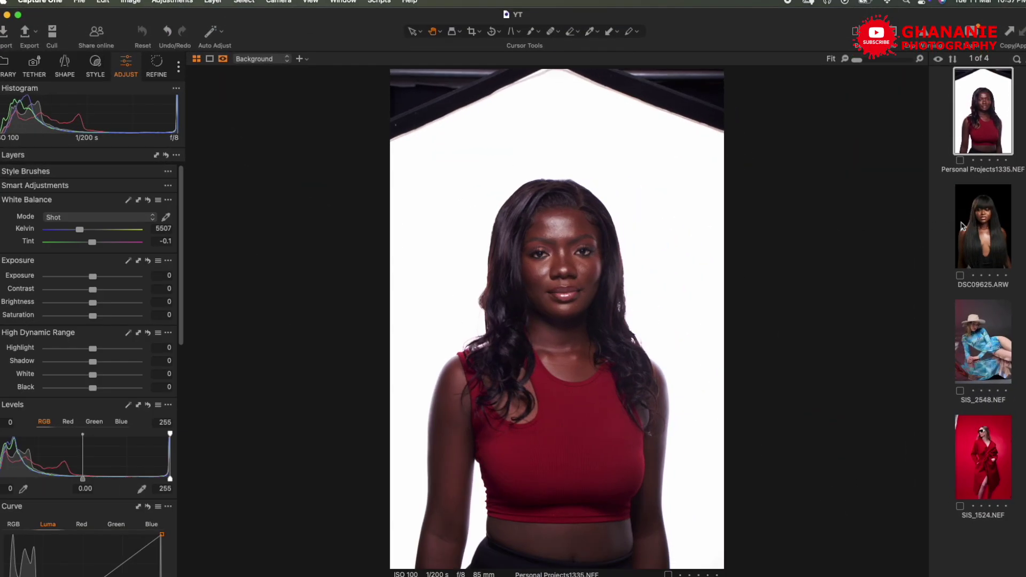
# - Browse the filmstrip thumbnails and settle on the DSC09625.ARW portrait
pyautogui.click(972, 213)
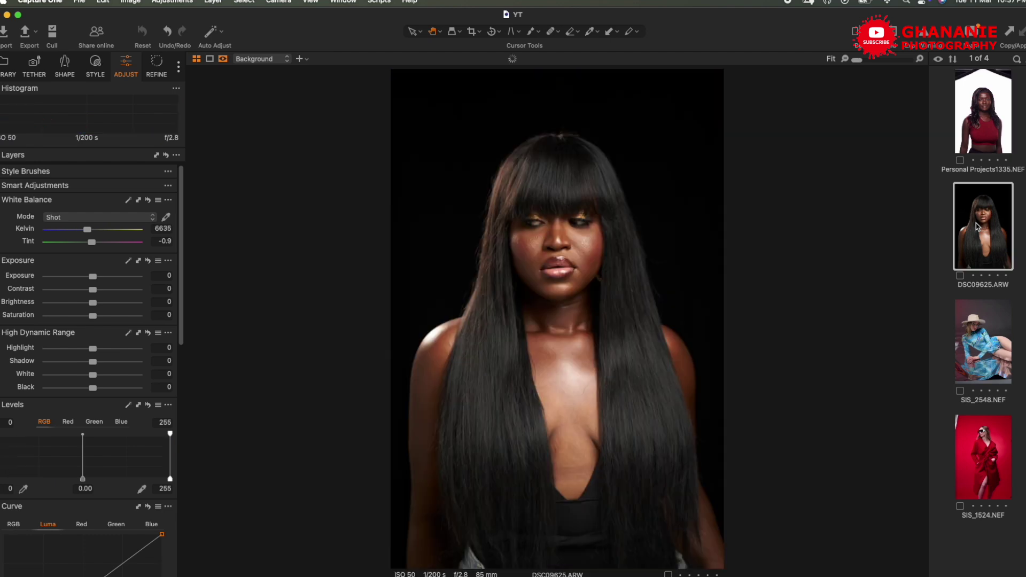
pyautogui.press('Down')
pyautogui.click(978, 146)
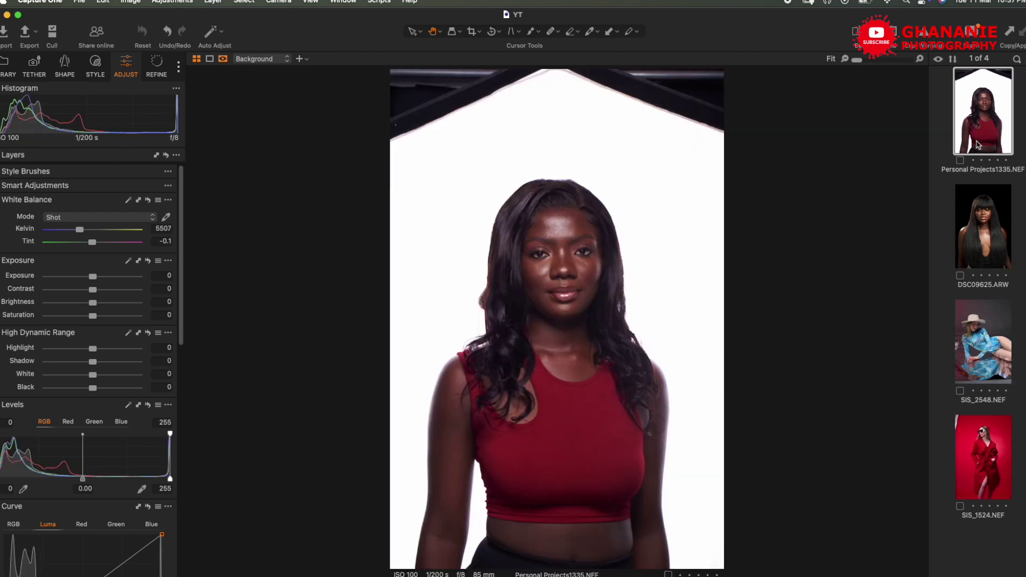
pyautogui.click(987, 225)
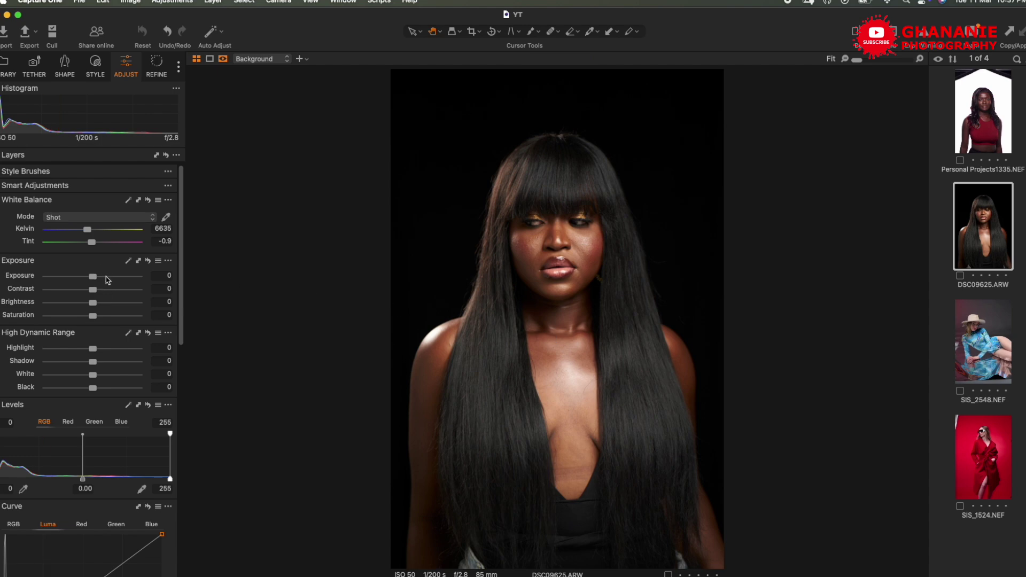
# - Apply Auto Levels and lift the midtones with a raised point on the Luma curve
pyautogui.scroll(-10, 102, 313)
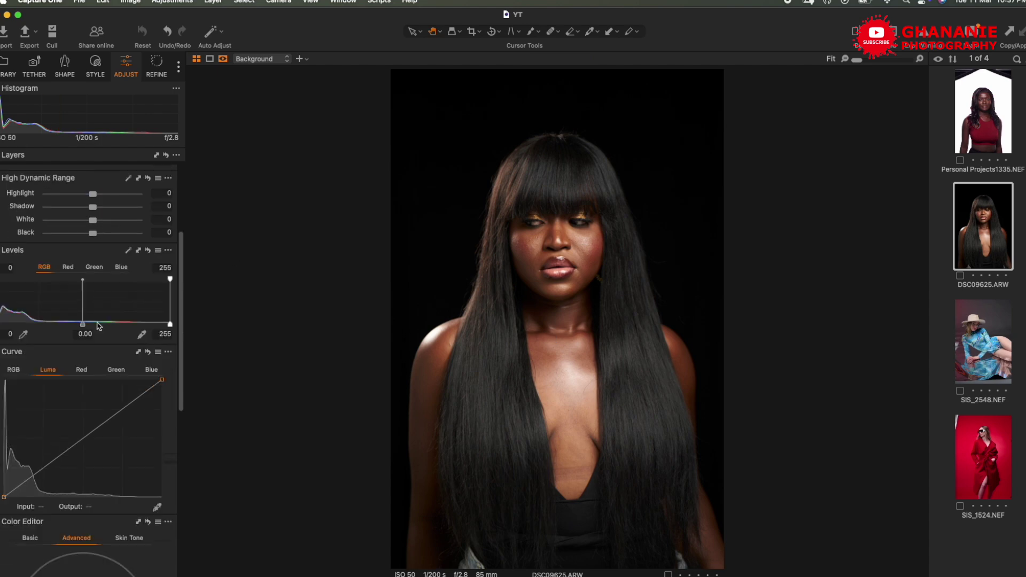
pyautogui.scroll(7, 98, 325)
pyautogui.scroll(3, 98, 325)
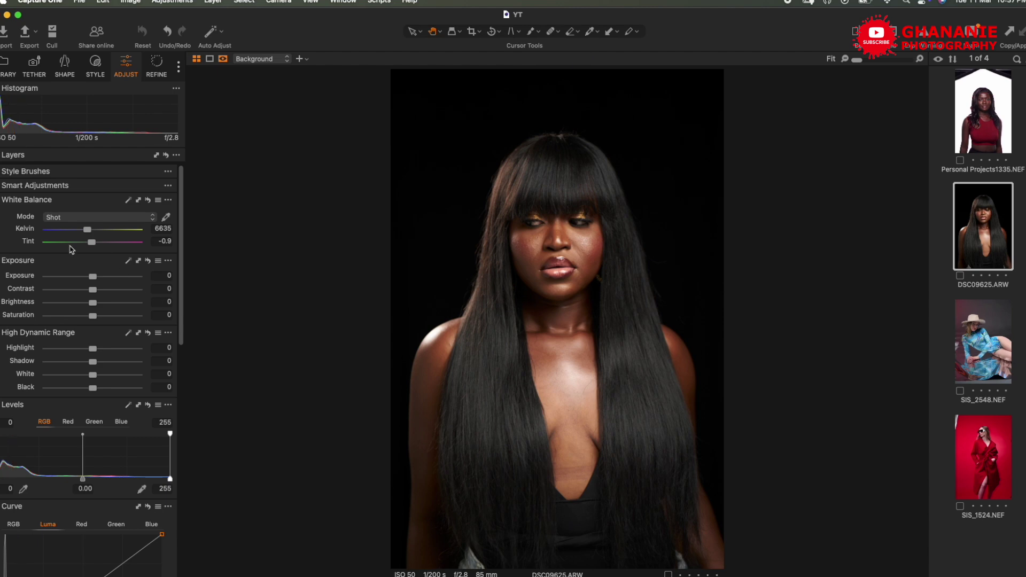
pyautogui.click(128, 404)
pyautogui.scroll(-4, 119, 436)
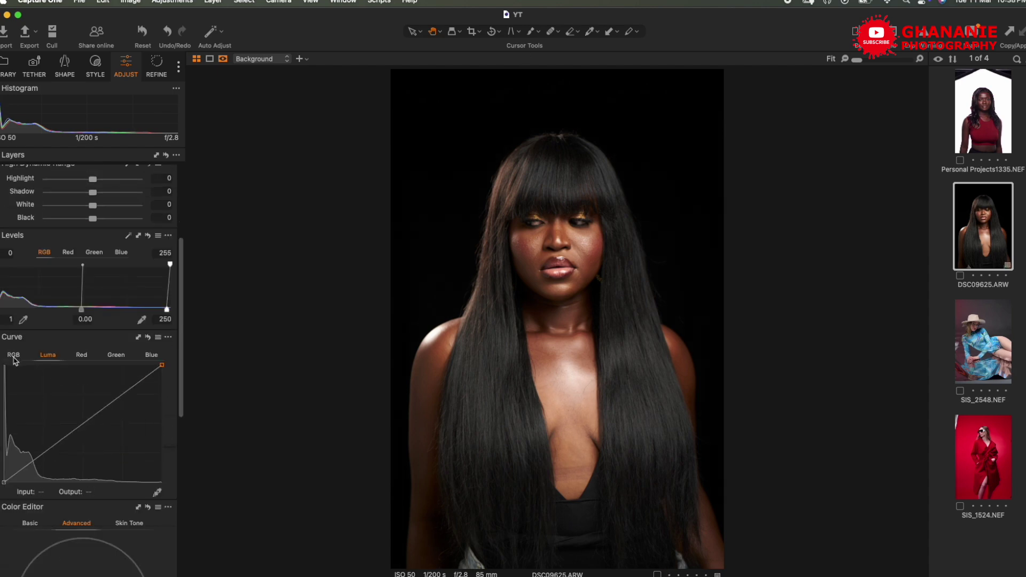
pyautogui.moveTo(125, 397); pyautogui.dragTo(119, 392)
pyautogui.scroll(5, 84, 317)
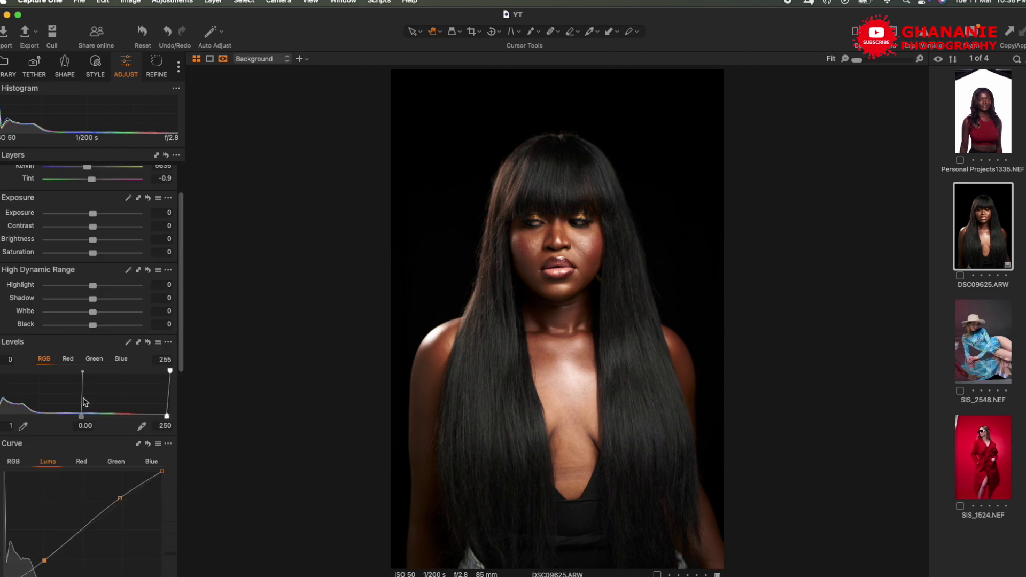
# - Set exposure 0.39, brightness 3, saturation 7, highlights −100 and white balance 6036 K
pyautogui.moveTo(93, 276); pyautogui.dragTo(95, 316)
pyautogui.moveTo(56, 230); pyautogui.dragTo(84, 230)
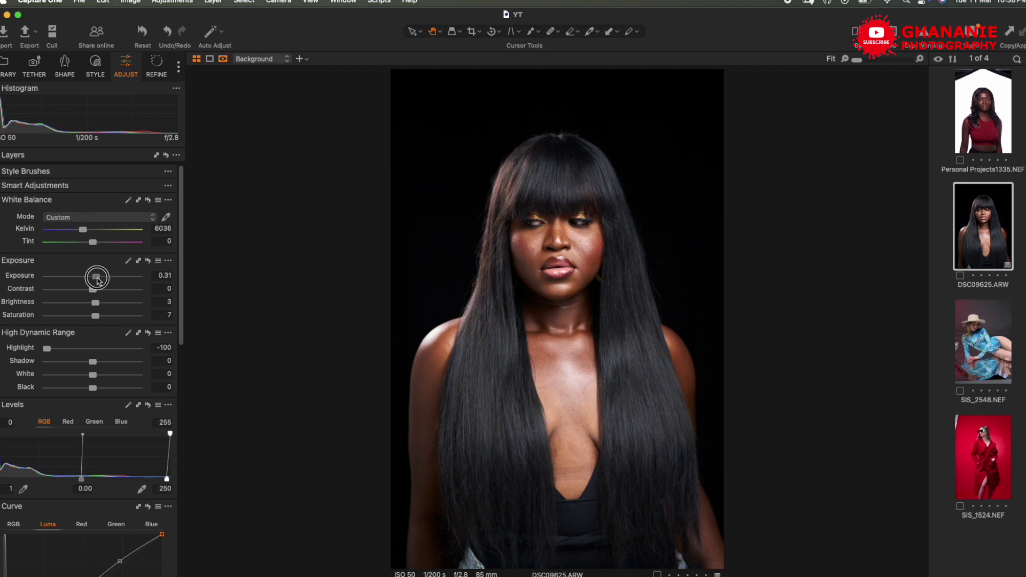
pyautogui.moveTo(97, 276); pyautogui.dragTo(97, 277)
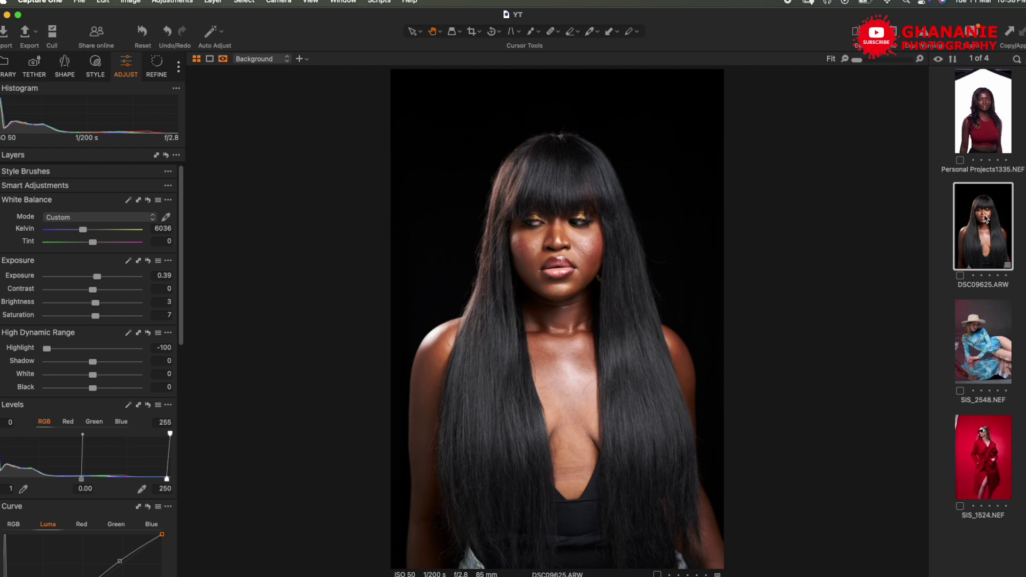
pyautogui.rightClick(987, 219)
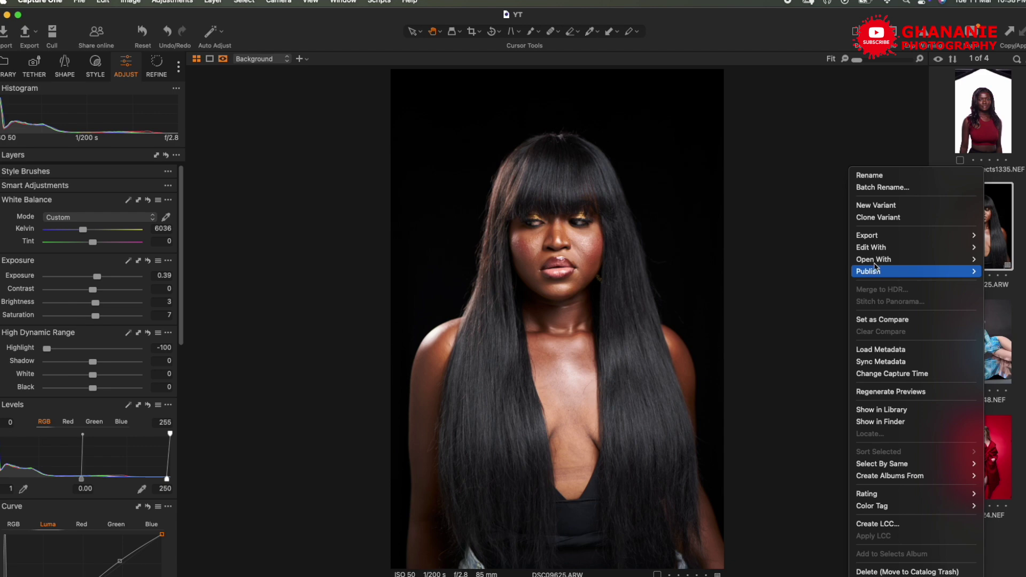
# - Use Edit With to create an 8-bit TIFF copy with the sRGB profile and open it in Photoshop
pyautogui.moveTo(871, 251)
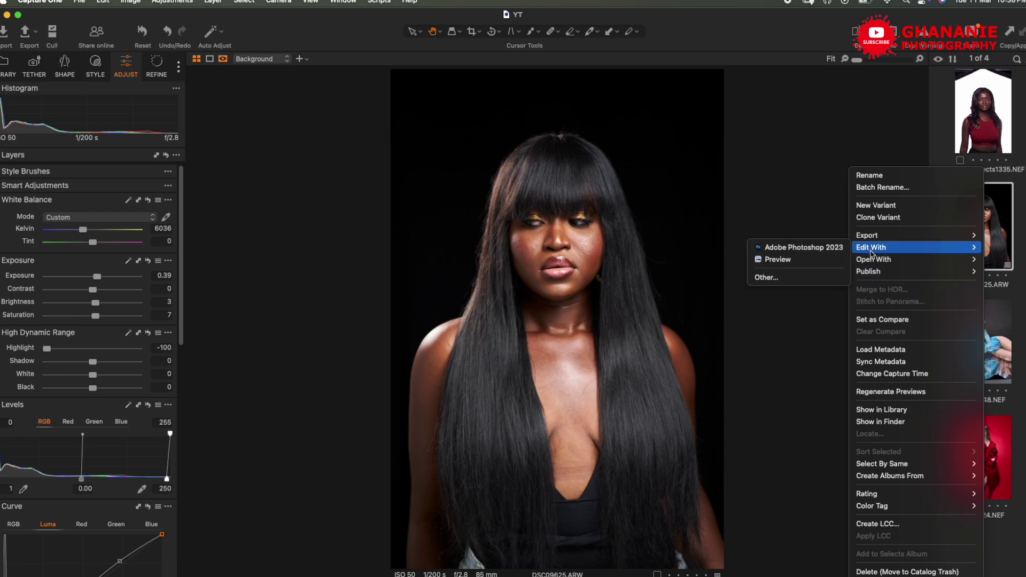
pyautogui.click(825, 251)
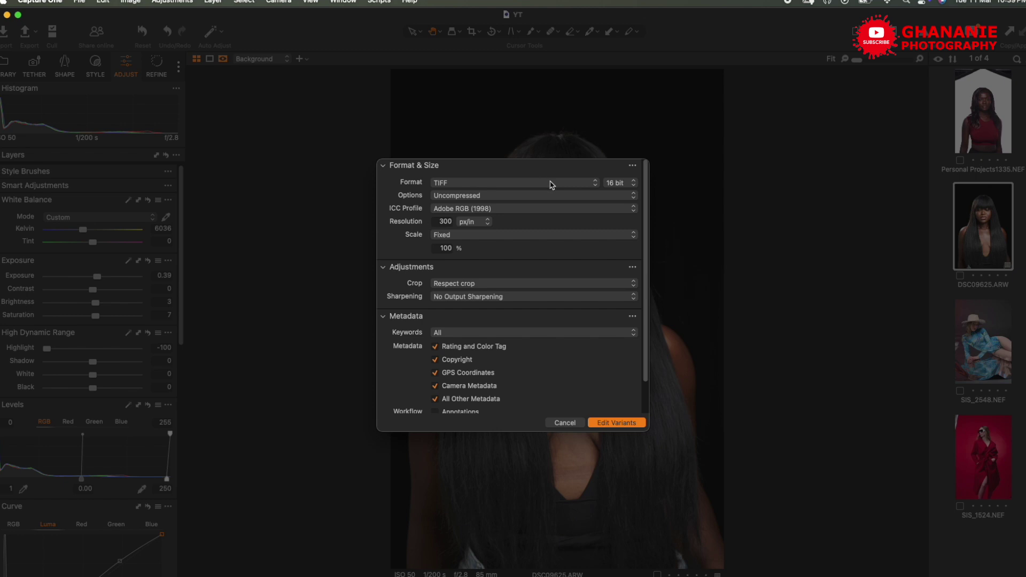
pyautogui.click(614, 182)
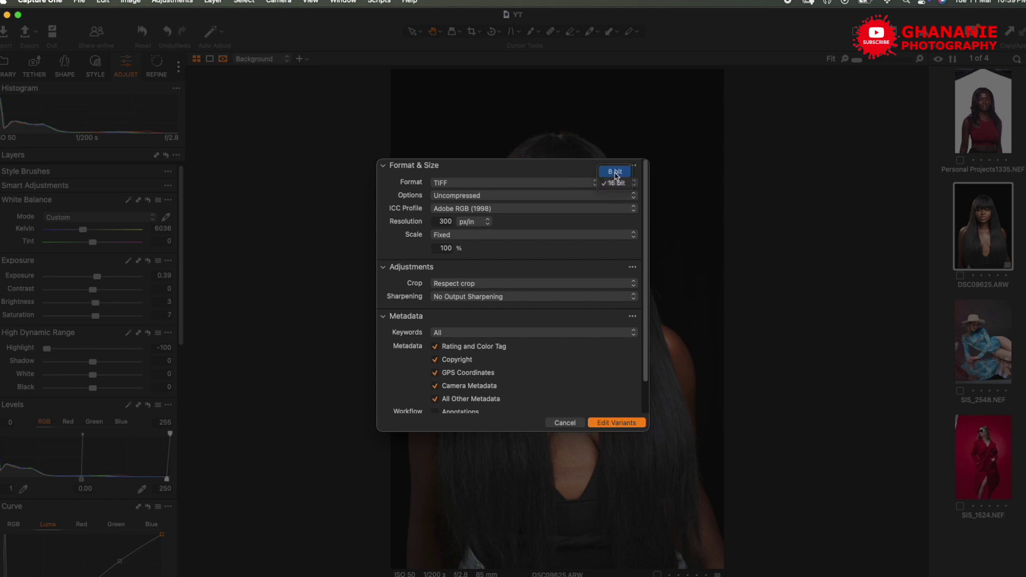
pyautogui.click(616, 173)
pyautogui.click(542, 210)
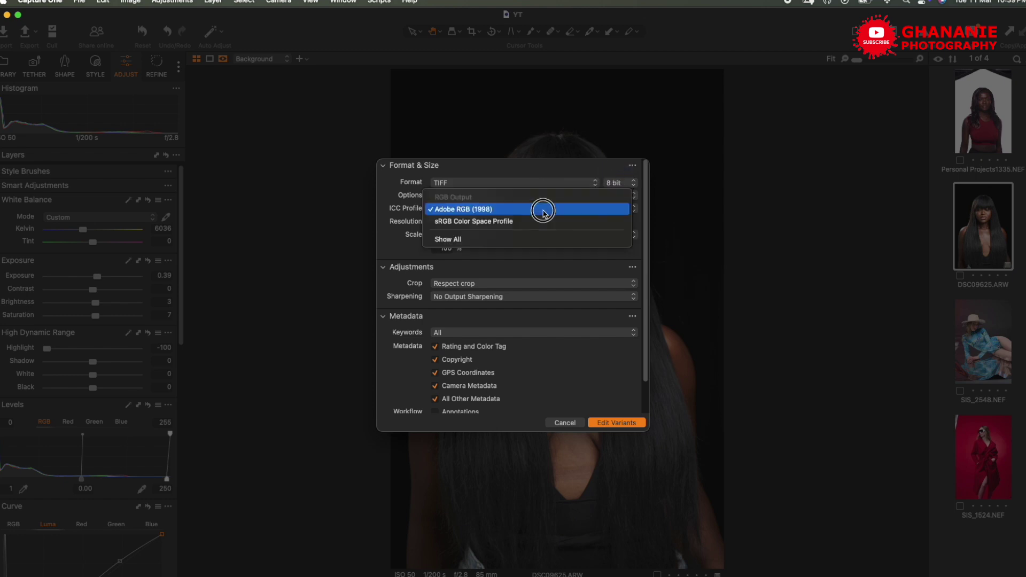
pyautogui.click(505, 222)
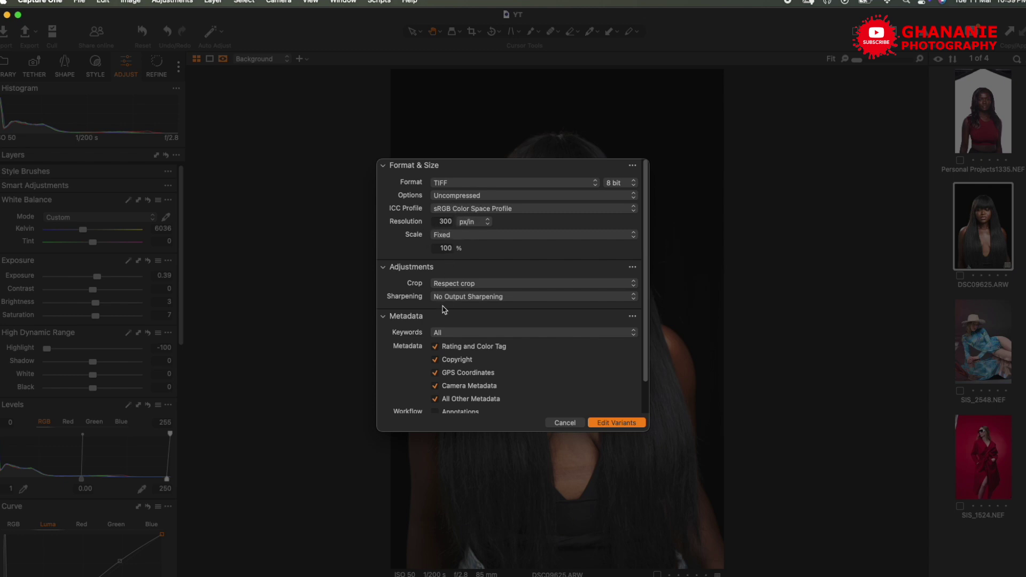
pyautogui.scroll(-2, 547, 358)
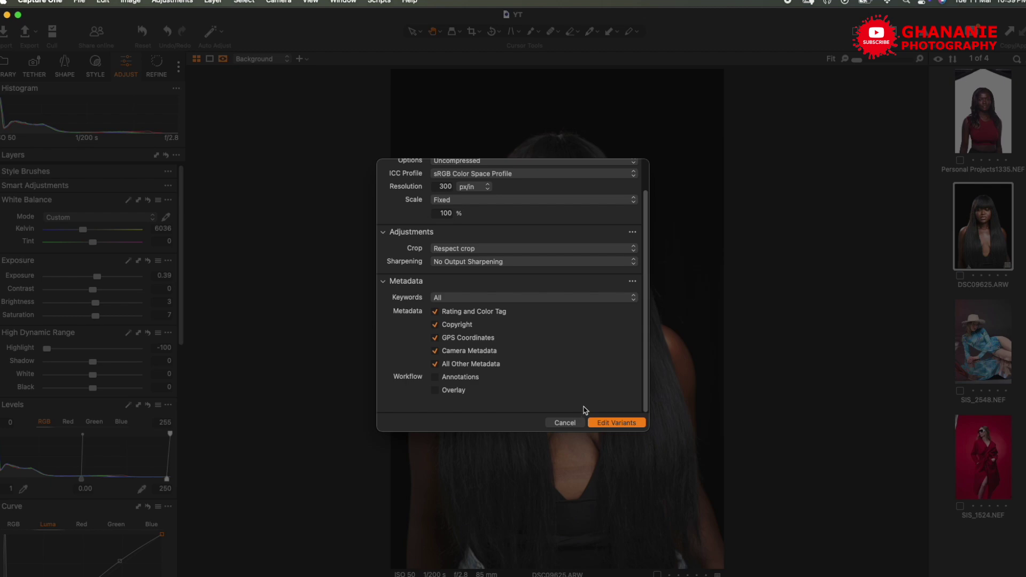
pyautogui.click(616, 427)
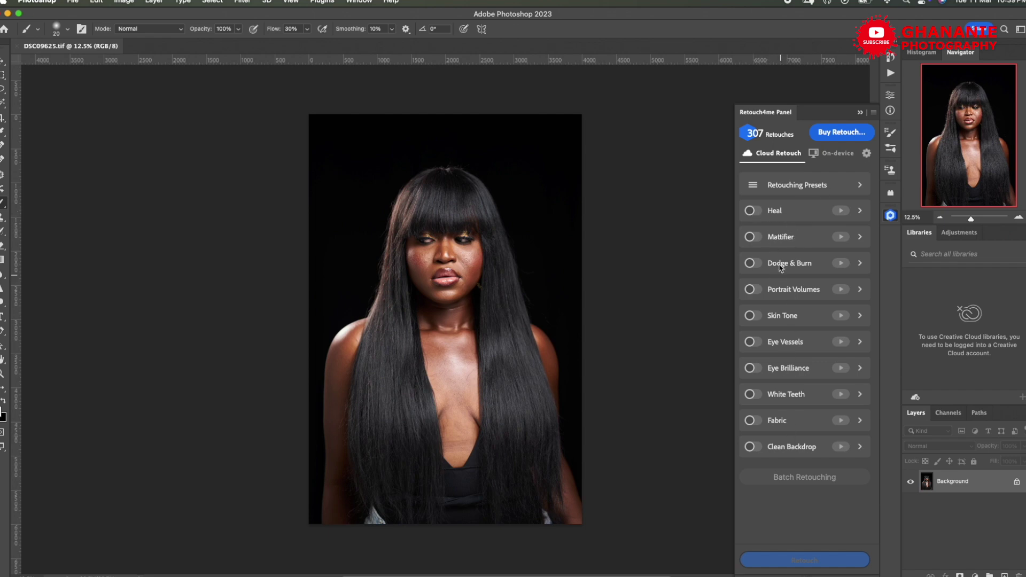
# - Test the Heal and Dodge & Burn toggles in Retouch4me, leaving both switched off
pyautogui.click(754, 212)
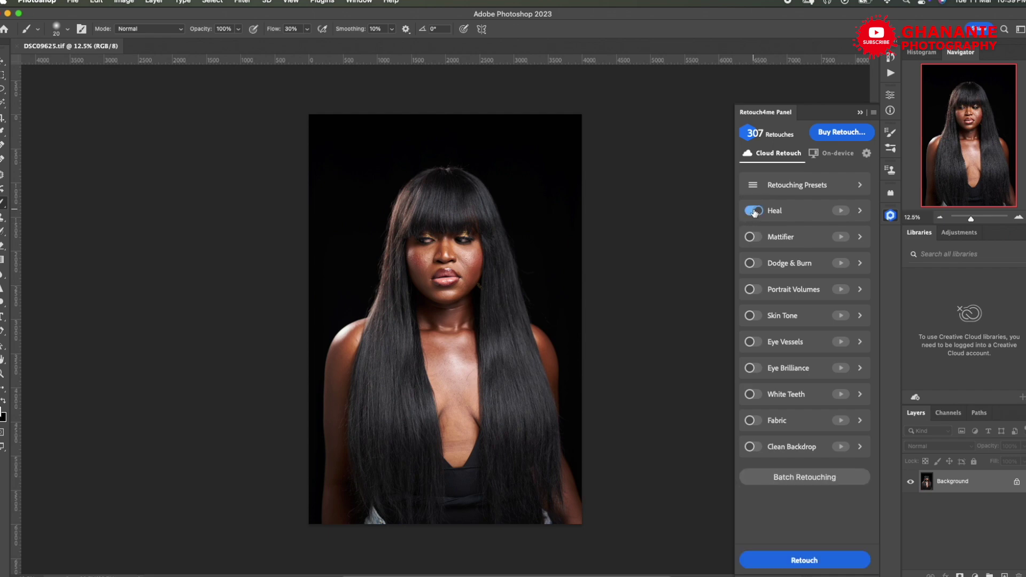
pyautogui.click(753, 212)
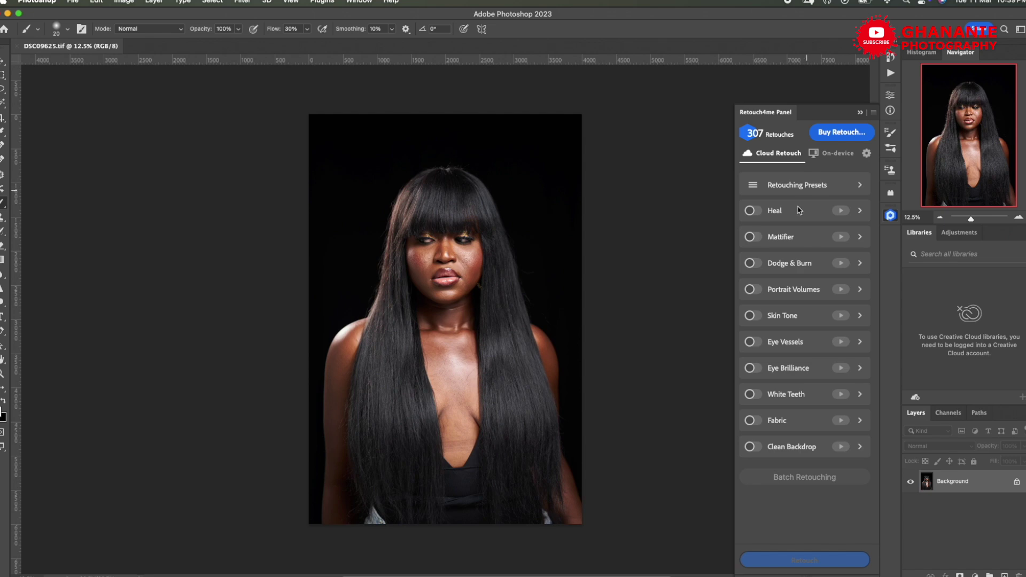
pyautogui.click(754, 212)
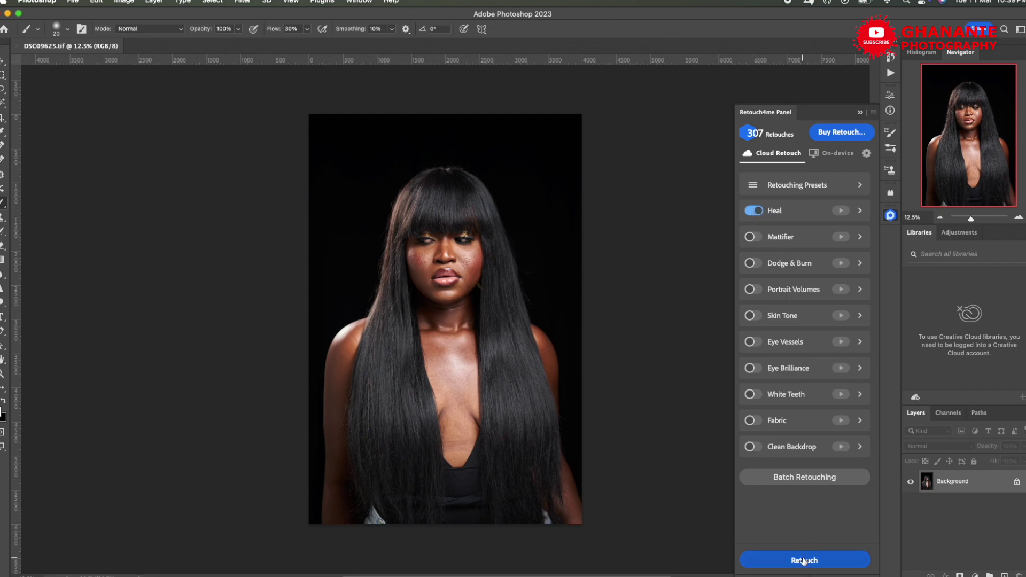
pyautogui.click(753, 210)
pyautogui.click(753, 264)
pyautogui.click(754, 261)
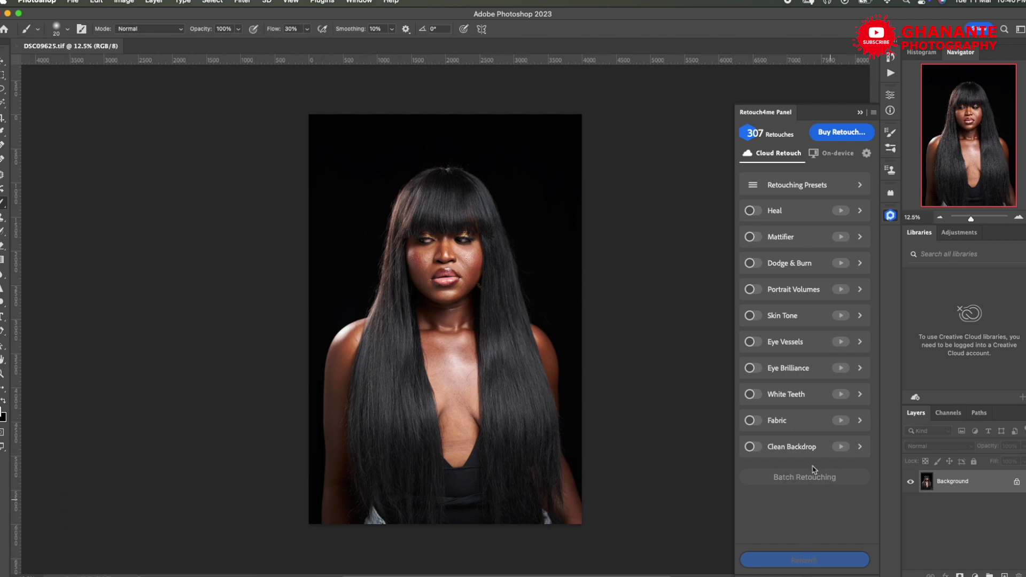
# - Switch on Heal, Dodge & Burn, Portrait Volumes, Skin Tone, Eye Vessels and Eye Brilliance
pyautogui.click(752, 212)
pyautogui.click(752, 264)
pyautogui.click(752, 291)
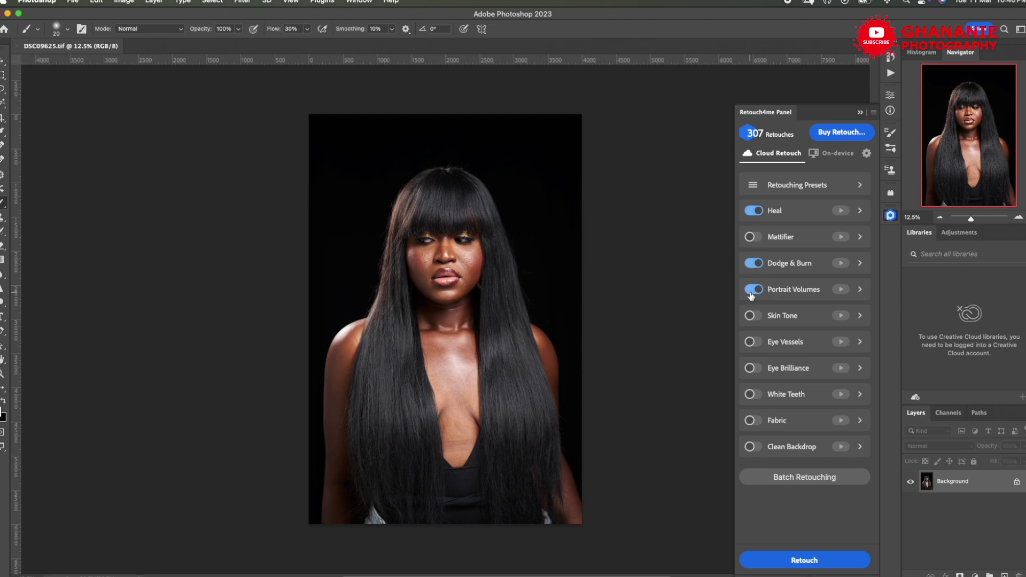
pyautogui.click(752, 319)
pyautogui.click(752, 342)
pyautogui.click(751, 370)
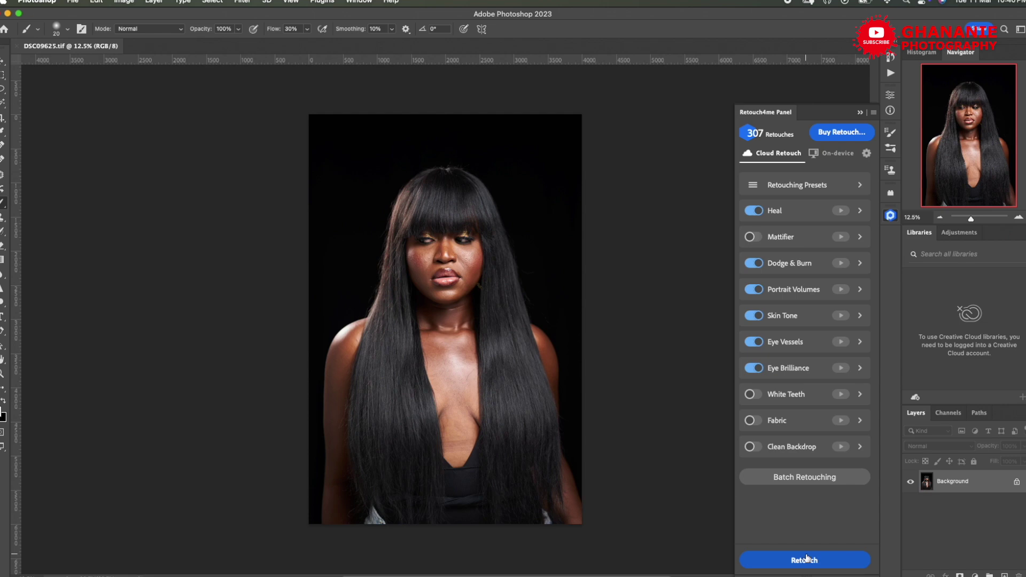
# - Inspect the Heal, Dodge & Burn and Portrait Volumes sliders, leaving Heal sensitivity at 100
pyautogui.click(861, 211)
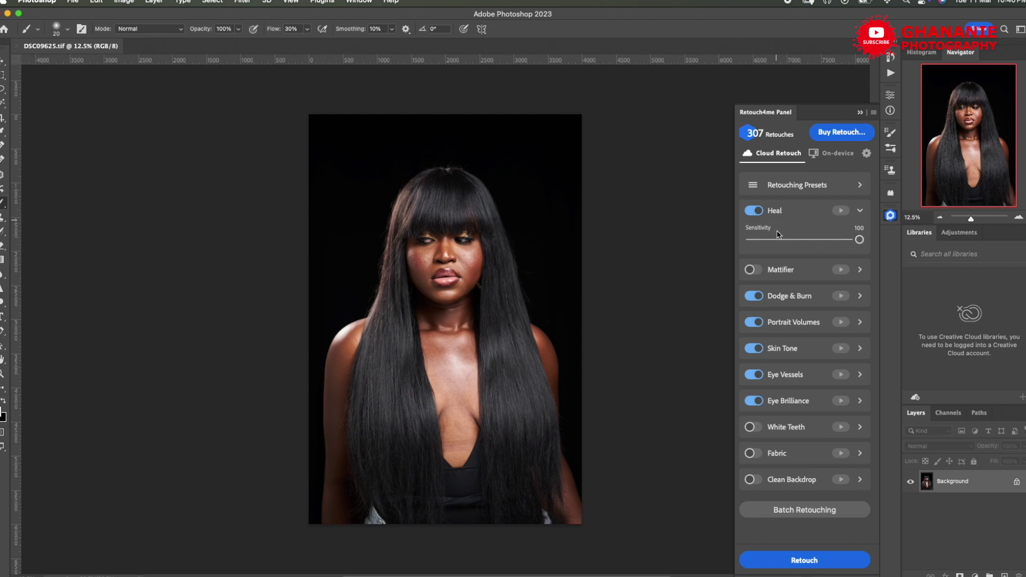
pyautogui.moveTo(859, 241)
pyautogui.mouseDown()
pyautogui.moveTo(770, 239)
pyautogui.moveTo(864, 243)
pyautogui.mouseUp()
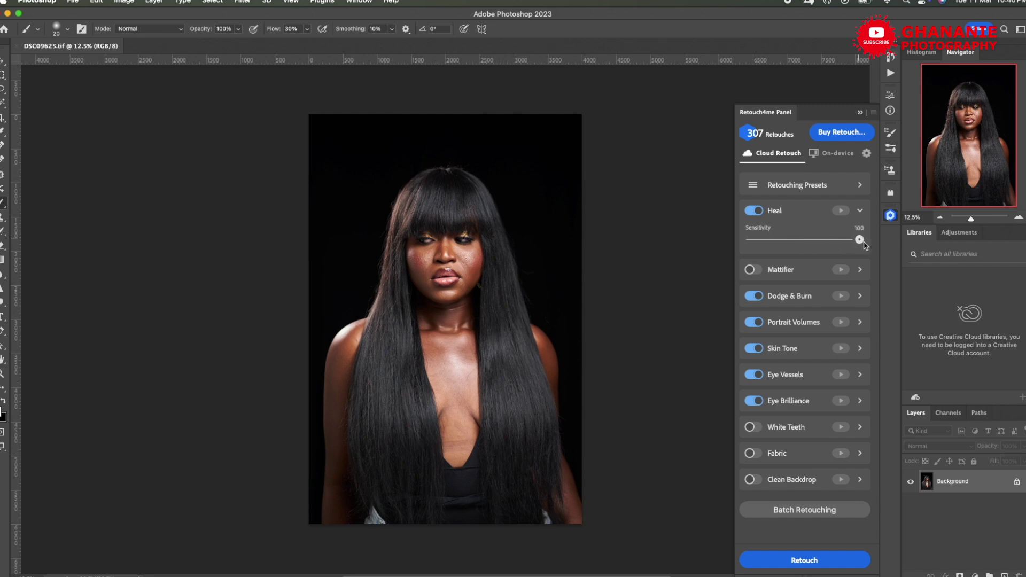
pyautogui.click(861, 211)
pyautogui.click(860, 263)
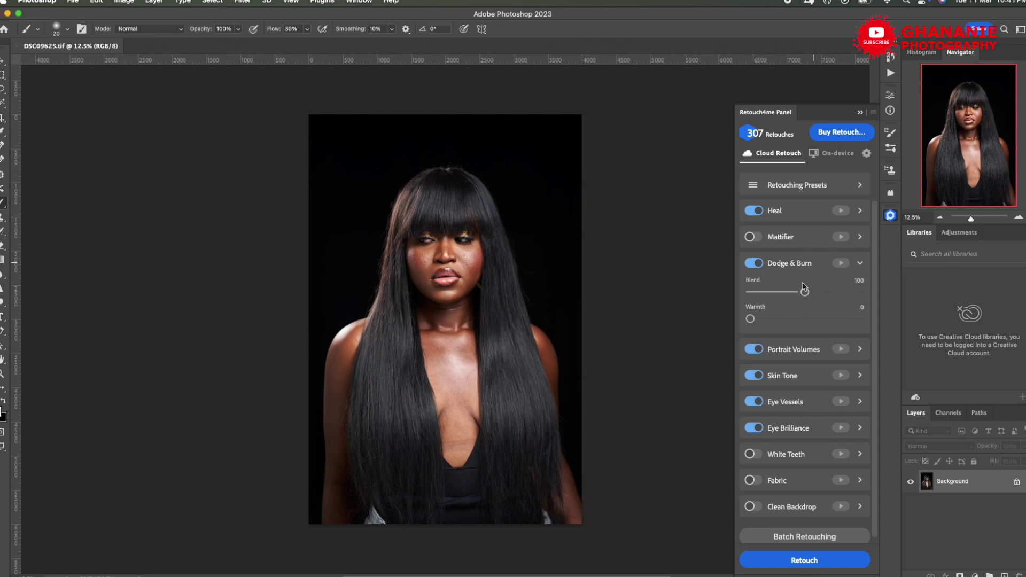
pyautogui.click(862, 262)
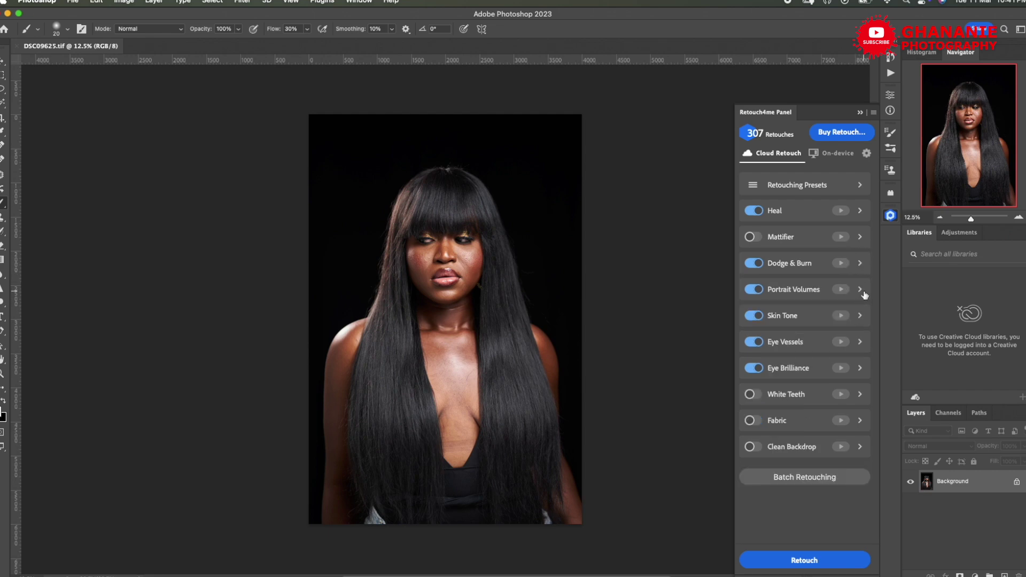
pyautogui.click(861, 290)
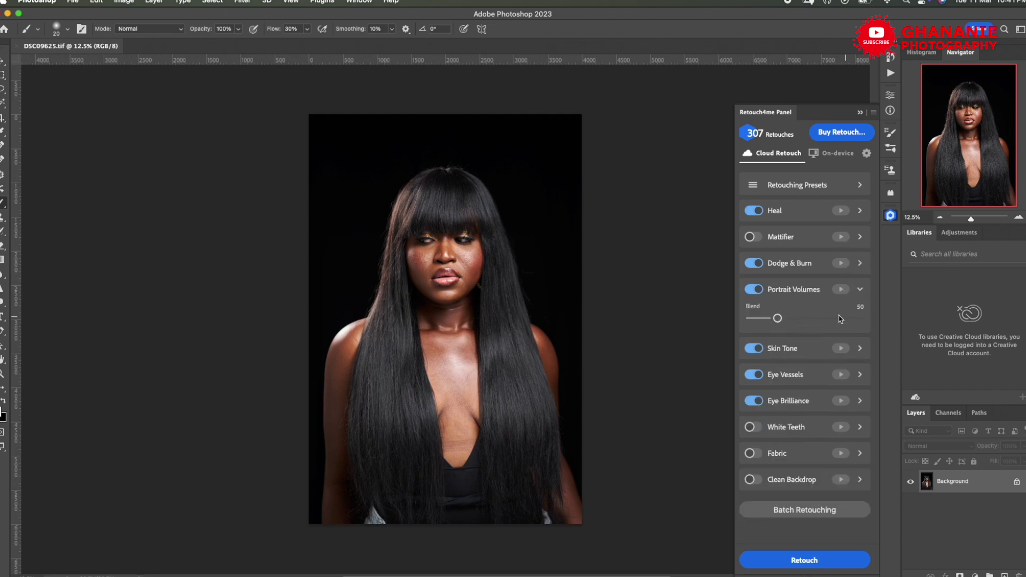
pyautogui.click(861, 291)
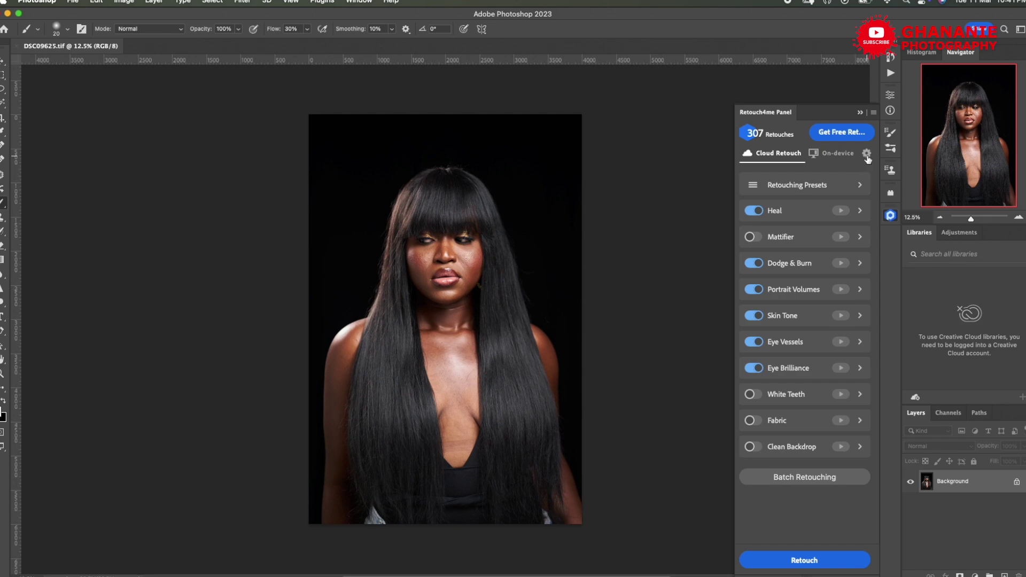
# - Look over the Retouch4me settings page, then launch the cloud retouch from Cloud Retouch
pyautogui.click(867, 154)
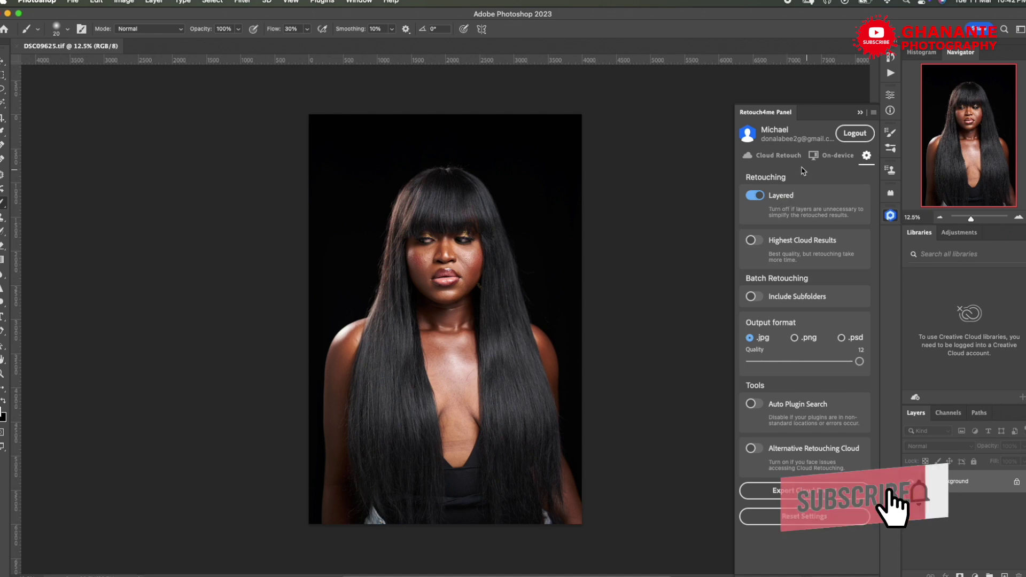
pyautogui.click(779, 155)
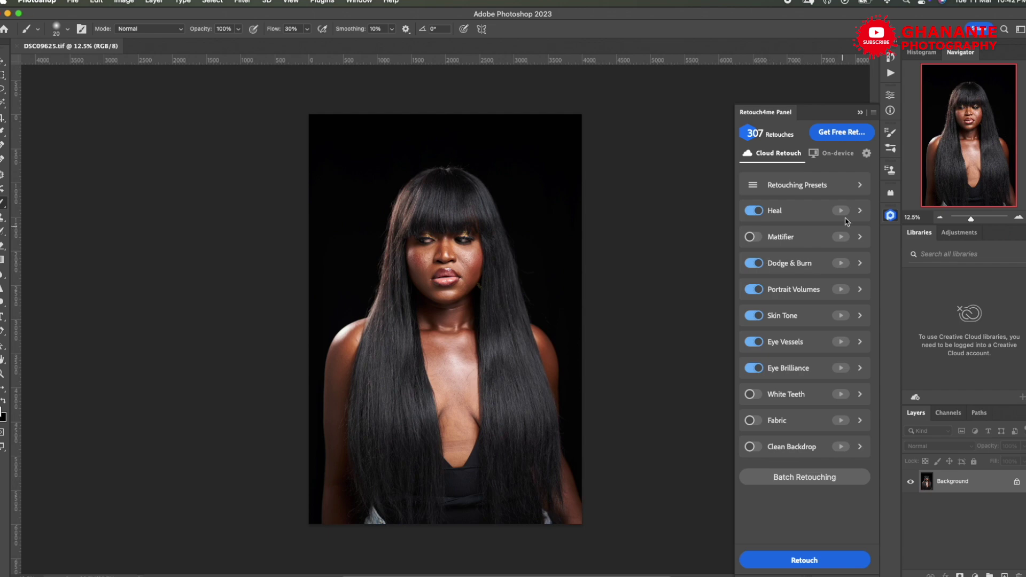
pyautogui.click(866, 155)
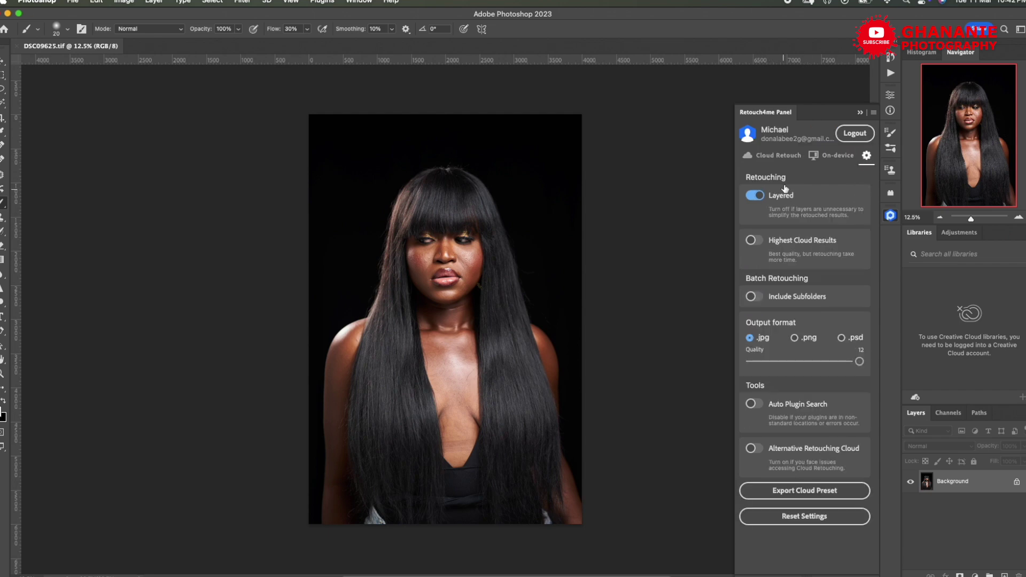
pyautogui.click(791, 157)
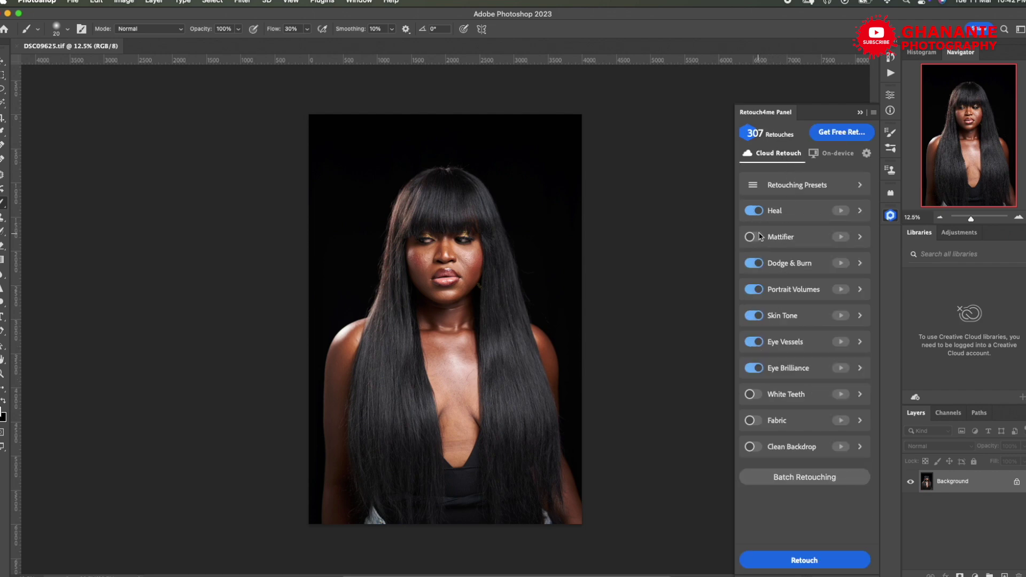
pyautogui.click(804, 560)
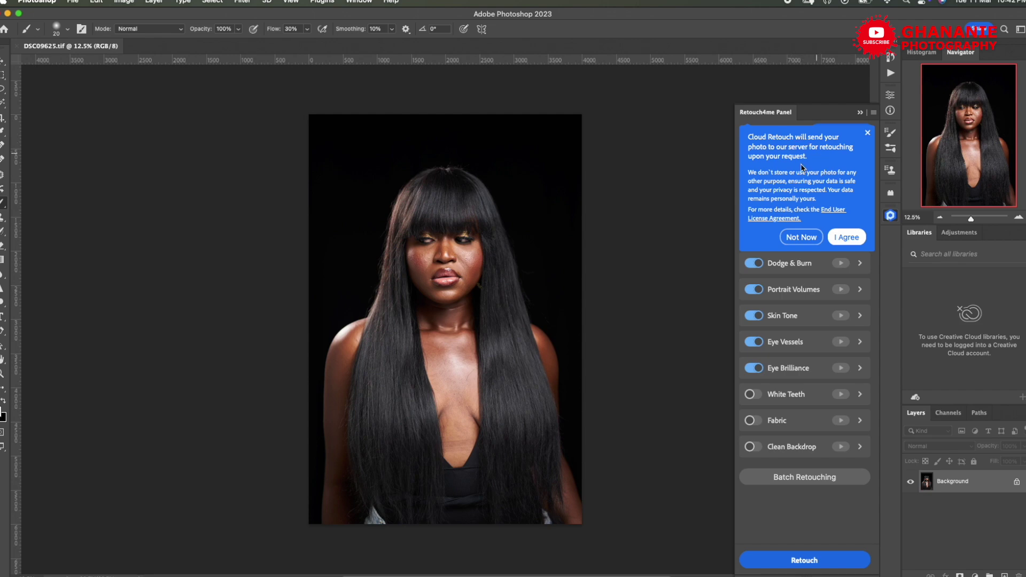
# - Agree to the Cloud Retouch privacy notice and let the retouch layers be added
pyautogui.click(846, 235)
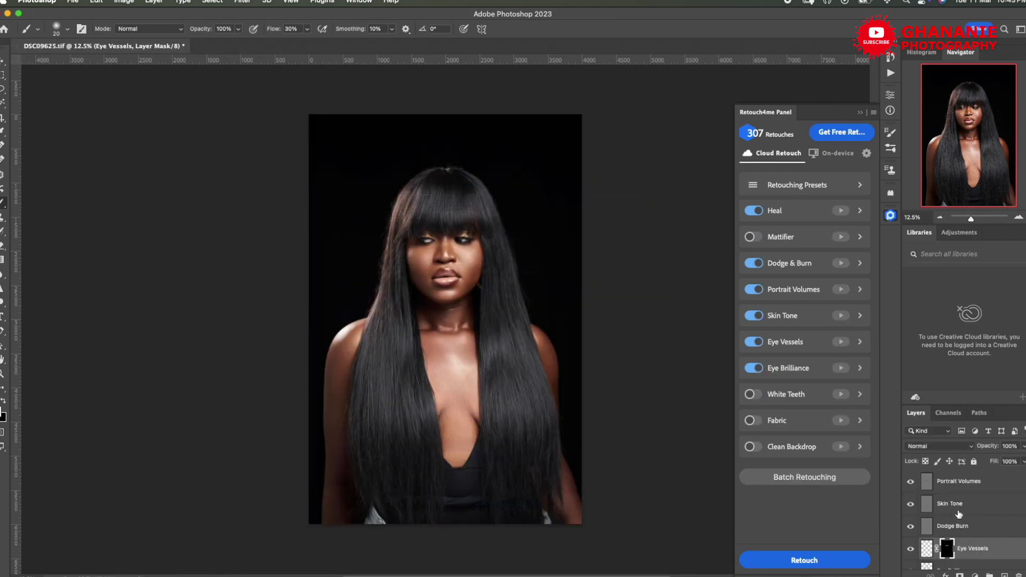
pyautogui.scroll(-1, 957, 515)
# - Enlarge the Layers panel so every retouch layer is visible
pyautogui.scroll(-1, 959, 514)
pyautogui.scroll(-3, 955, 517)
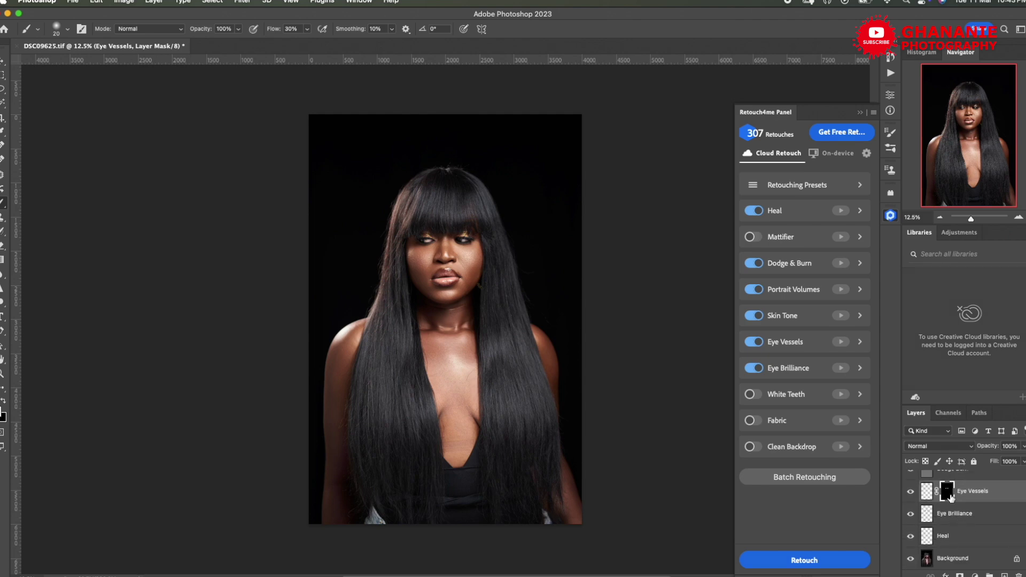
pyautogui.scroll(3, 958, 531)
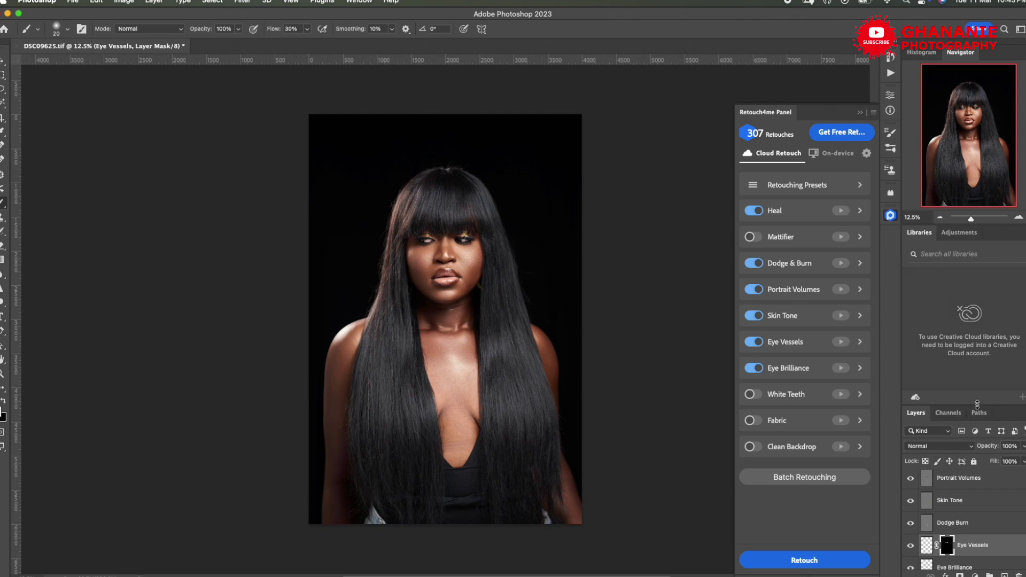
pyautogui.moveTo(977, 404); pyautogui.dragTo(925, 238)
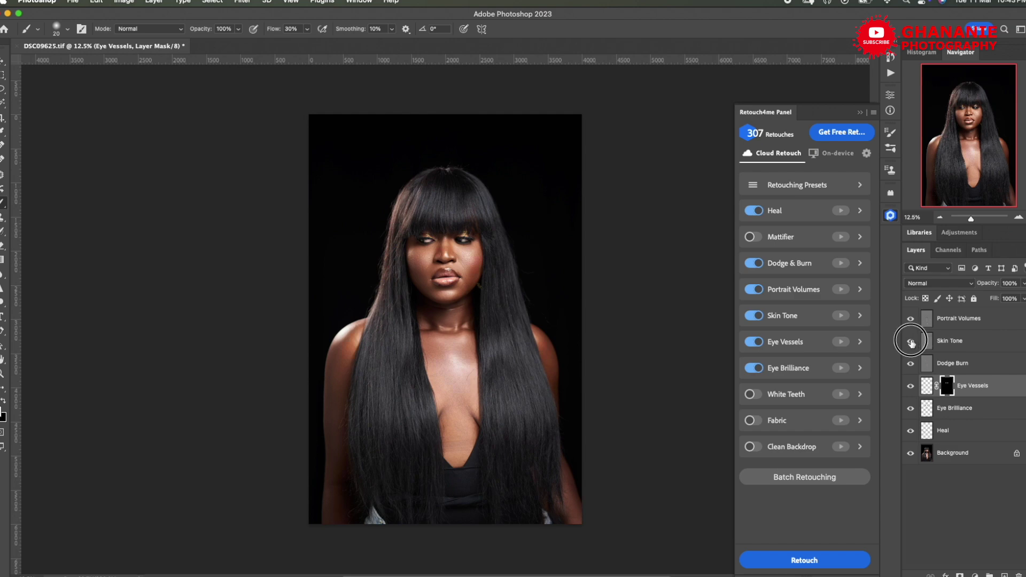
# - Set the Skin Tone layer's opacity to 100% and toggle Dodge Burn's visibility to compare
pyautogui.click(949, 342)
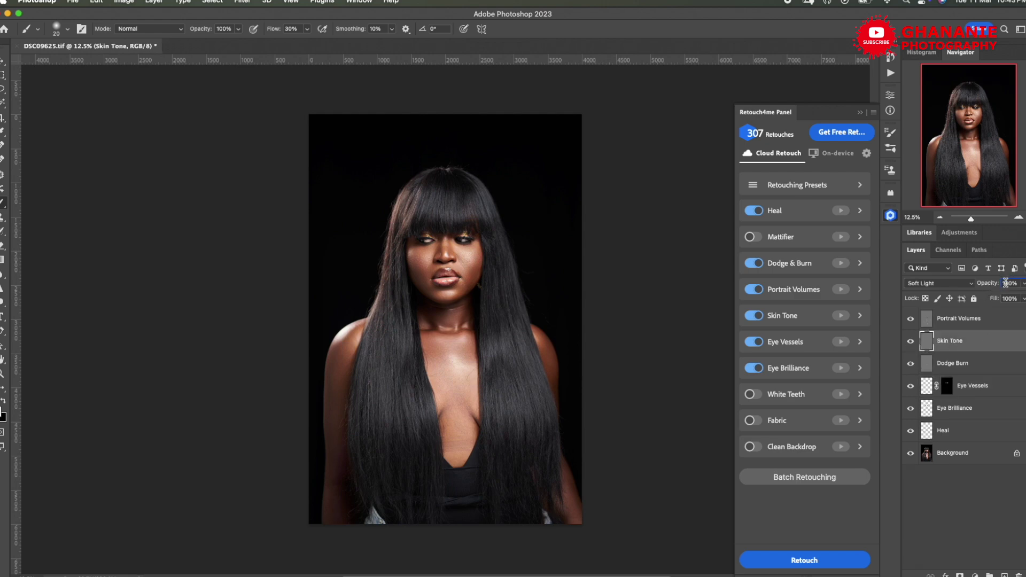
pyautogui.moveTo(988, 285); pyautogui.dragTo(932, 293)
pyautogui.write('100')
pyautogui.press('Return')
pyautogui.click(929, 366)
pyautogui.click(912, 365)
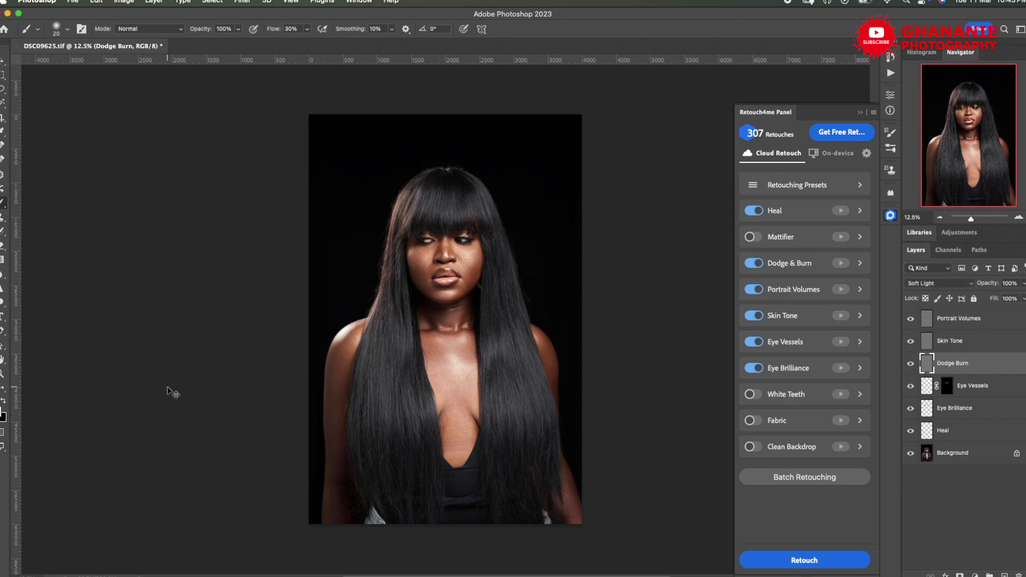
pyautogui.press('super+plus')
pyautogui.press('super+plus')
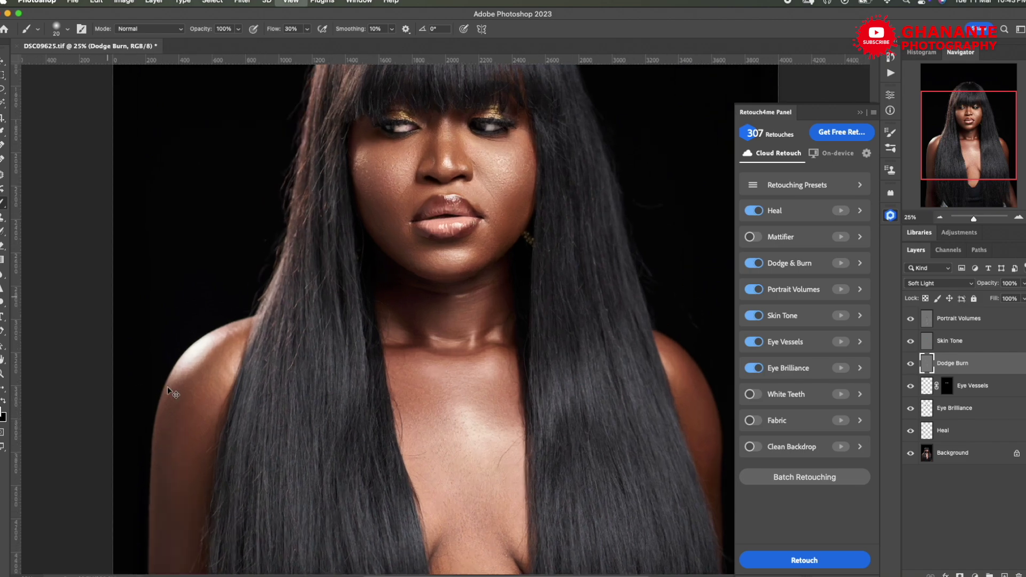
# - Compare the portrait with and without the Dodge Burn layer at 25% zoom
pyautogui.press('super+minus')
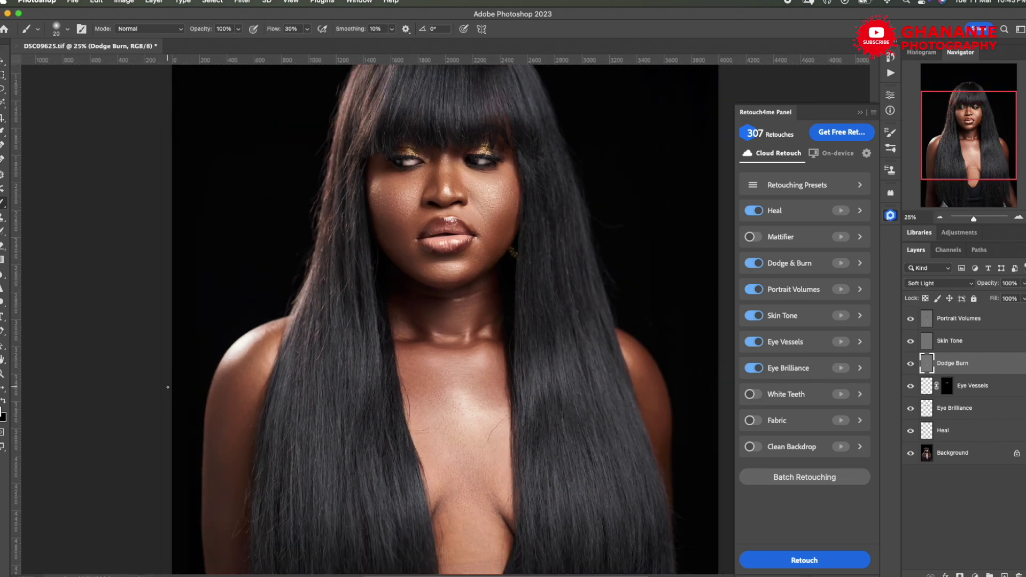
pyautogui.moveTo(951, 129); pyautogui.dragTo(954, 116)
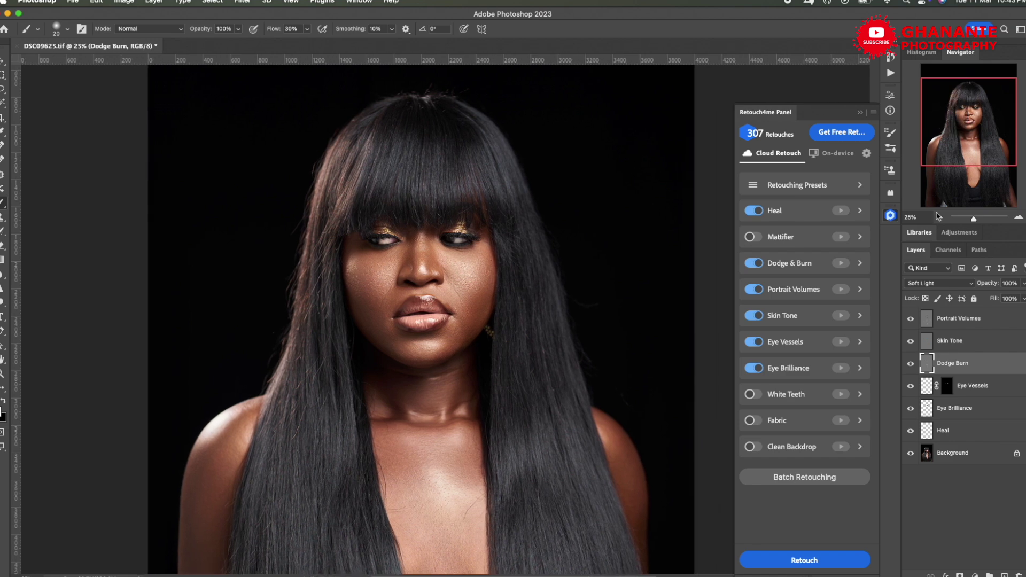
pyautogui.click(912, 365)
pyautogui.click(911, 366)
pyautogui.click(911, 365)
pyautogui.click(911, 366)
# - Hide Skin Tone and Heal, compare Eye Brilliance, and select the retouch layers from Portrait Volumes to Heal
pyautogui.click(912, 342)
pyautogui.click(911, 409)
pyautogui.click(911, 410)
pyautogui.click(911, 431)
pyautogui.click(989, 322)
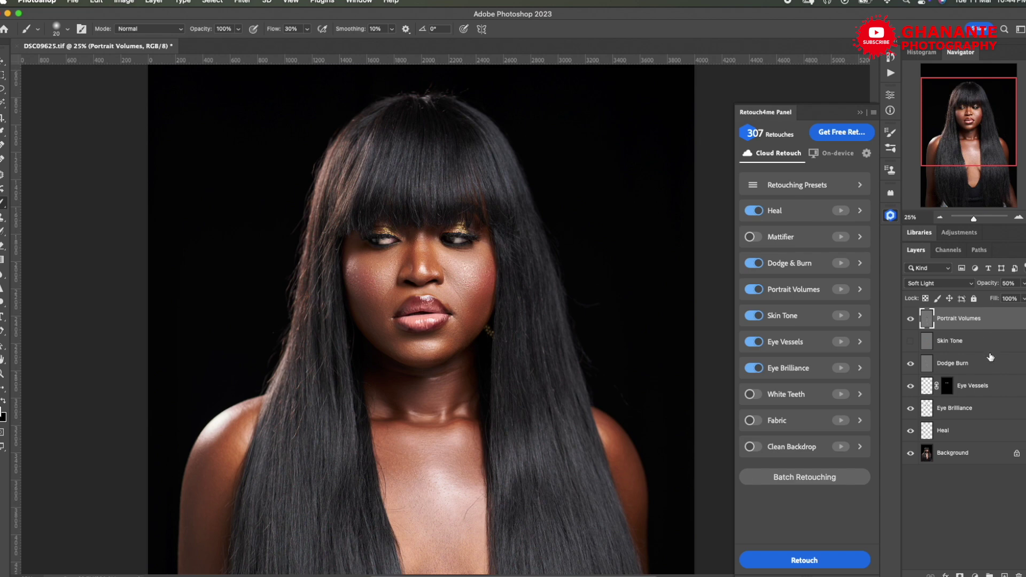
pyautogui.keyDown('shift'); pyautogui.click(977, 431); pyautogui.keyUp('shift')
# - Group the selected retouch layers as 'R4Me' and toggle the group to compare with the original
pyautogui.press('super+g')
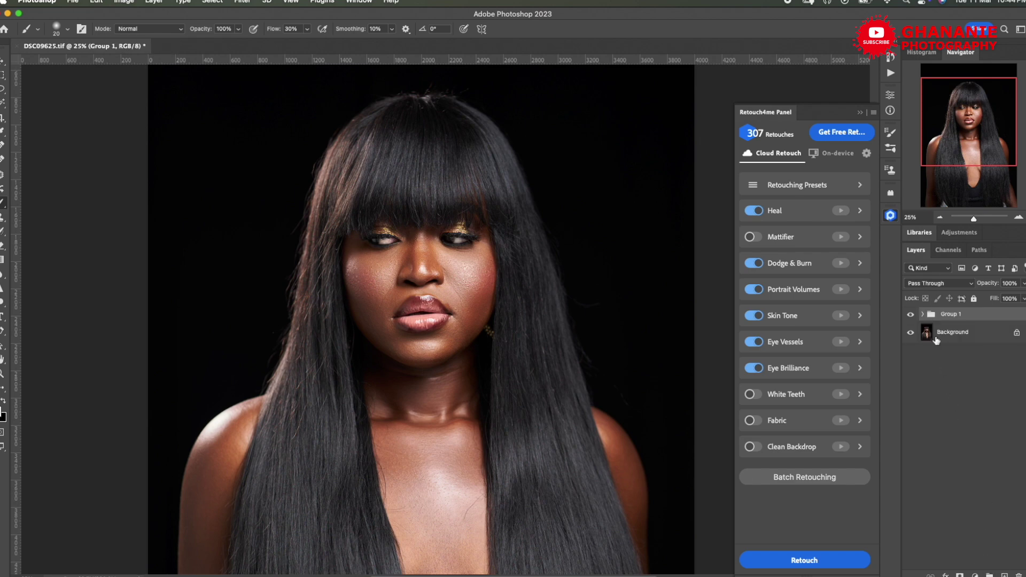
pyautogui.doubleClick(948, 314)
pyautogui.write('R4Me')
pyautogui.press('Return')
pyautogui.click(911, 316)
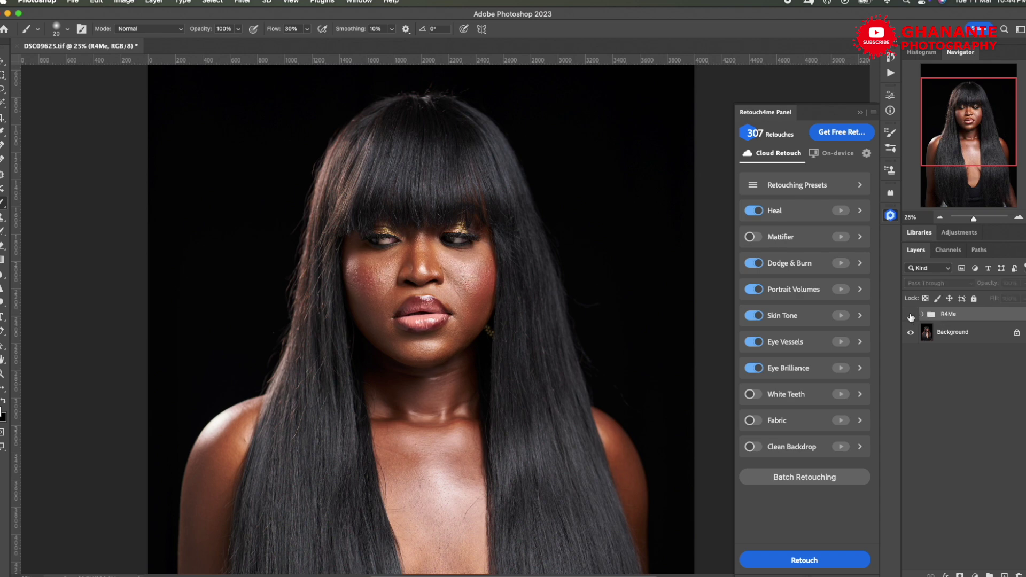
pyautogui.click(911, 316)
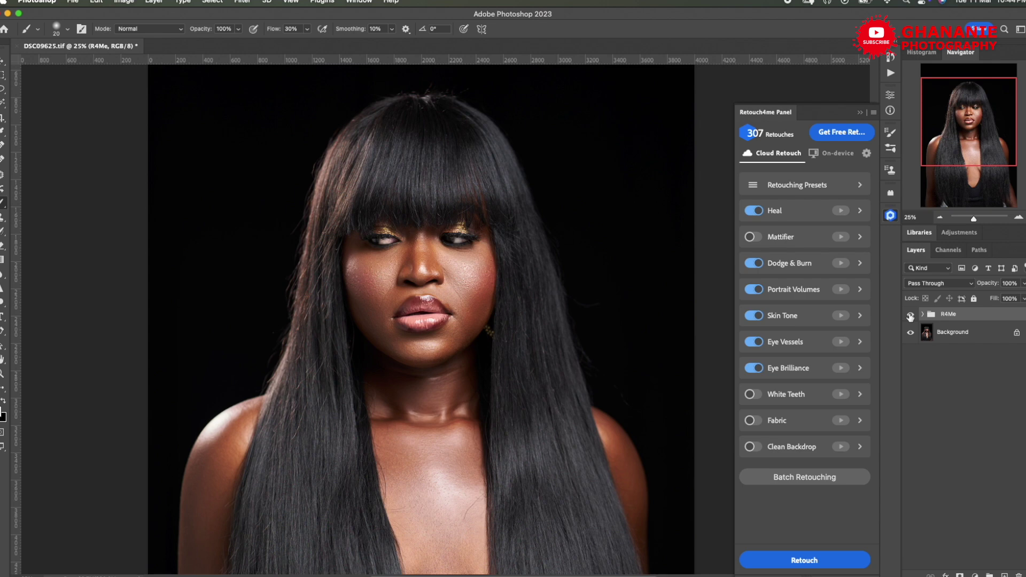
pyautogui.click(911, 317)
pyautogui.click(911, 317)
# - Save the TIFF, switch back to Capture One and display SIS_2548 in the viewer
pyautogui.press('super+s')
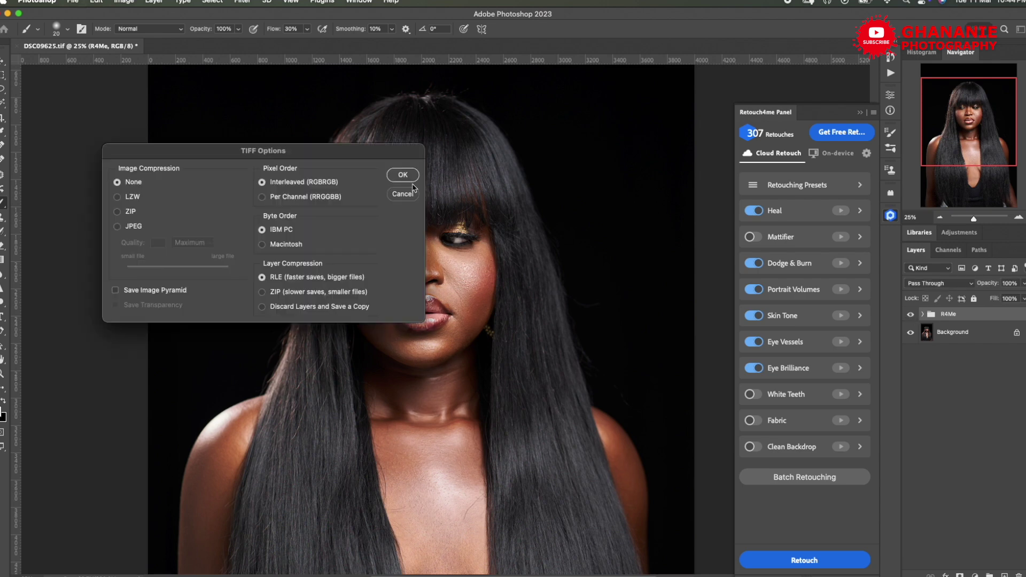
pyautogui.click(402, 176)
pyautogui.rightClick(214, 155)
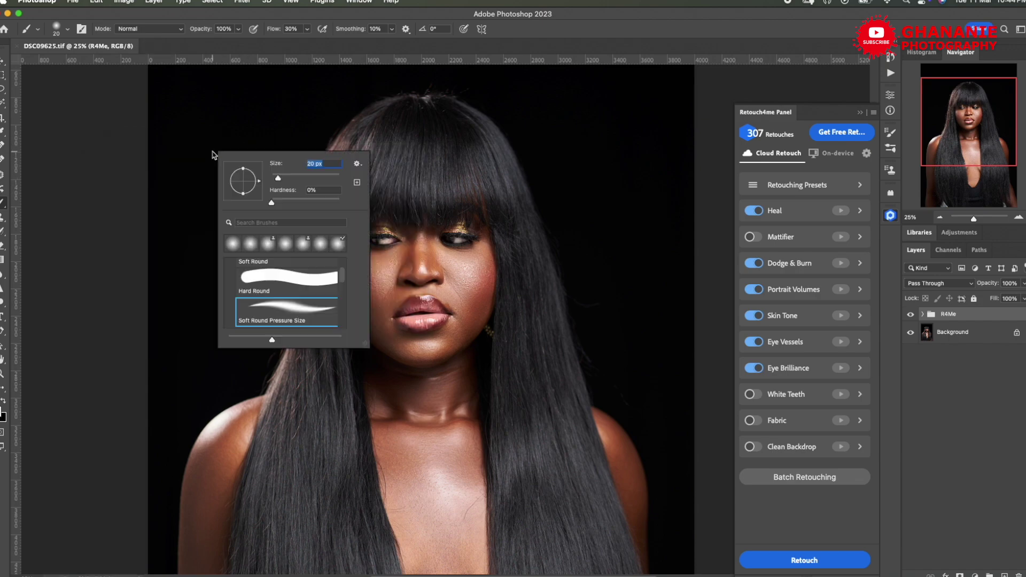
pyautogui.hotkey('ctrl', 'Up')
pyautogui.click(324, 357)
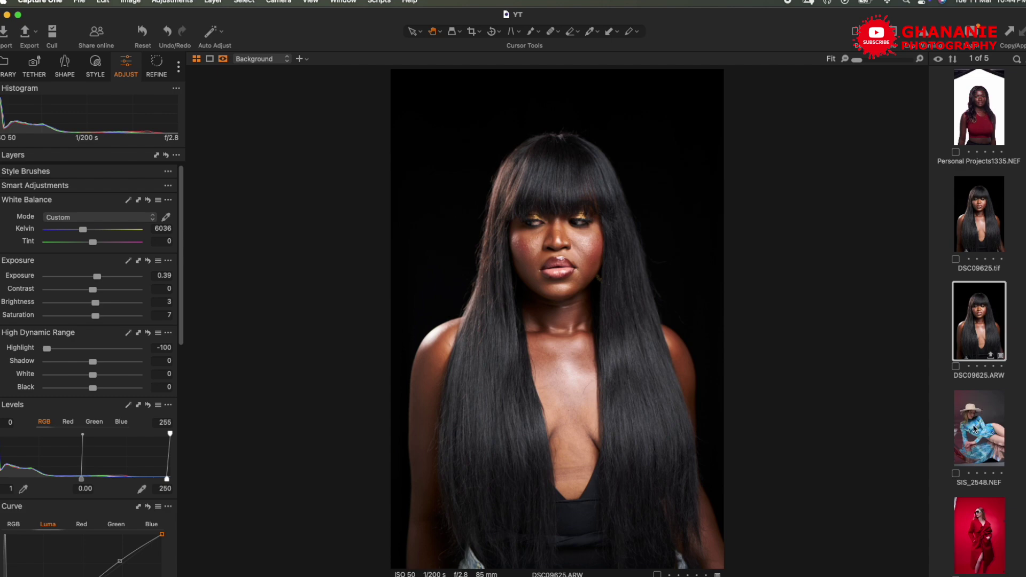
pyautogui.click(982, 533)
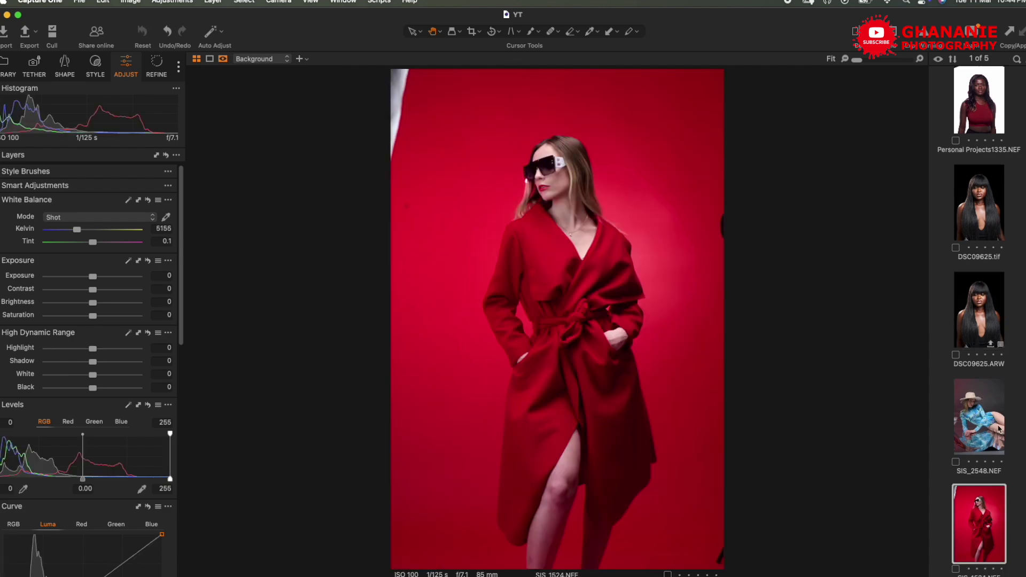
pyautogui.click(988, 448)
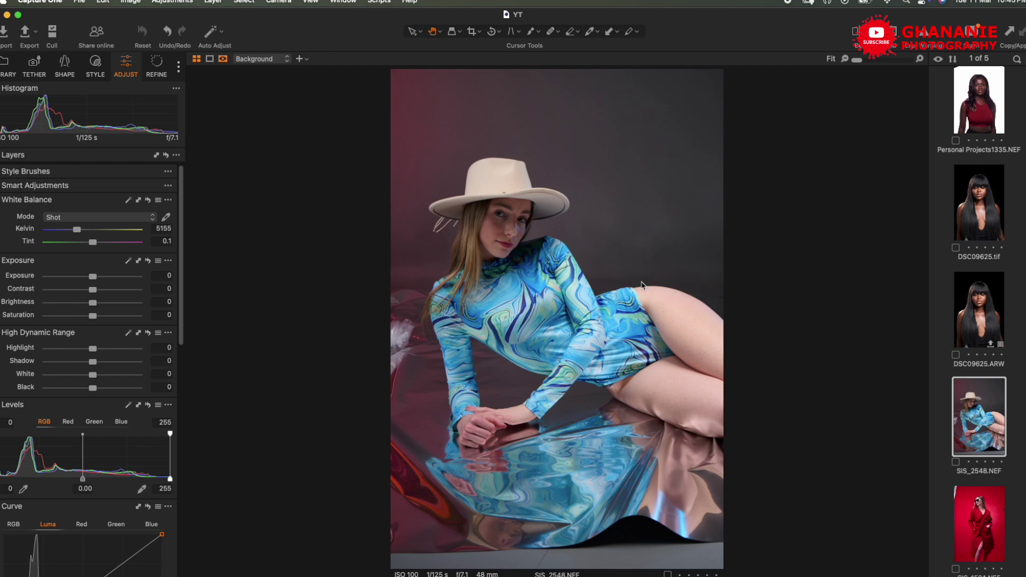
# - Raise SIS_2548's exposure to 0.78, set highlights to -100, auto levels and add a luma shadow point
pyautogui.moveTo(93, 276); pyautogui.dragTo(96, 303)
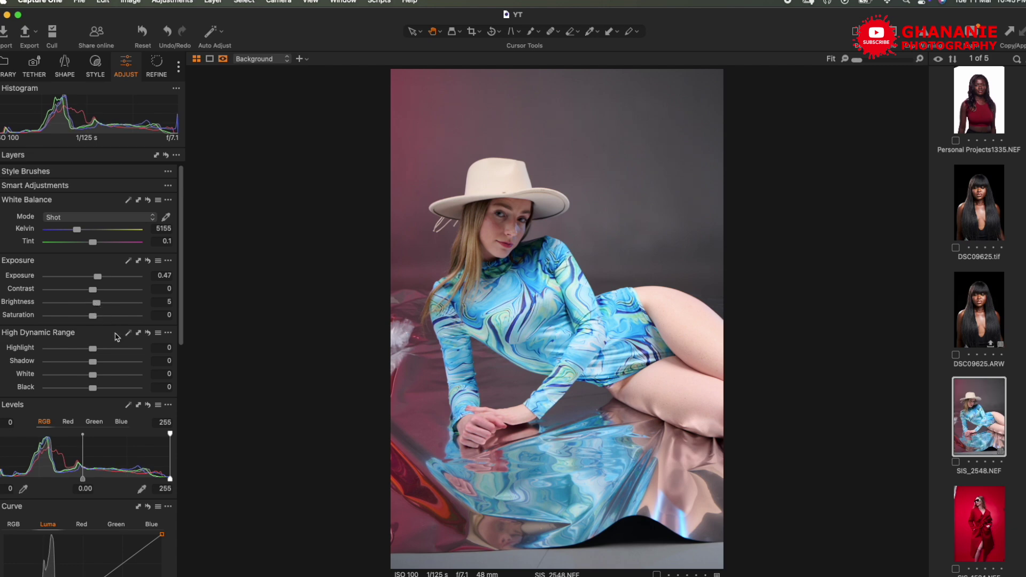
pyautogui.click(127, 404)
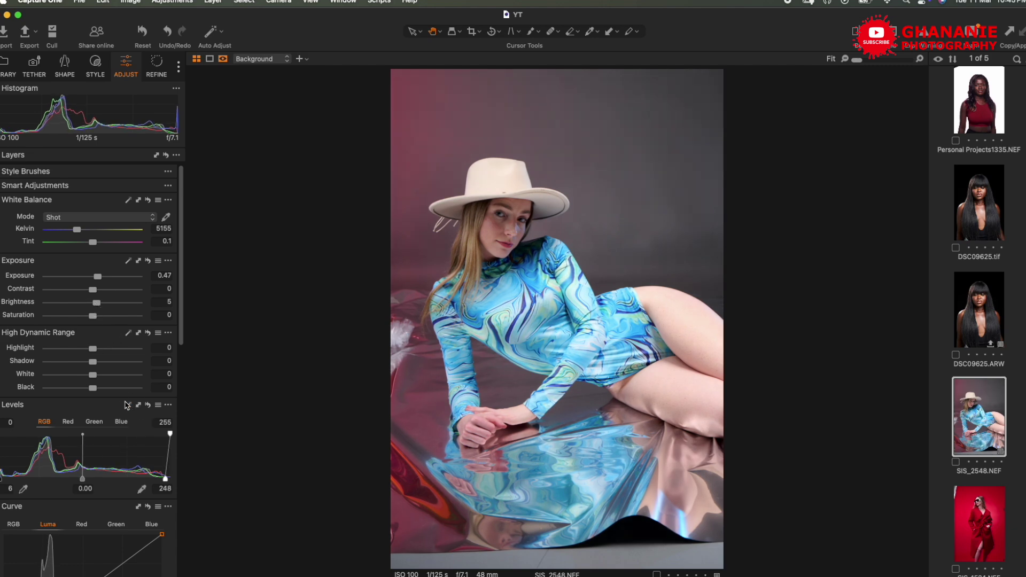
pyautogui.scroll(-5, 127, 405)
pyautogui.moveTo(119, 443); pyautogui.dragTo(119, 438)
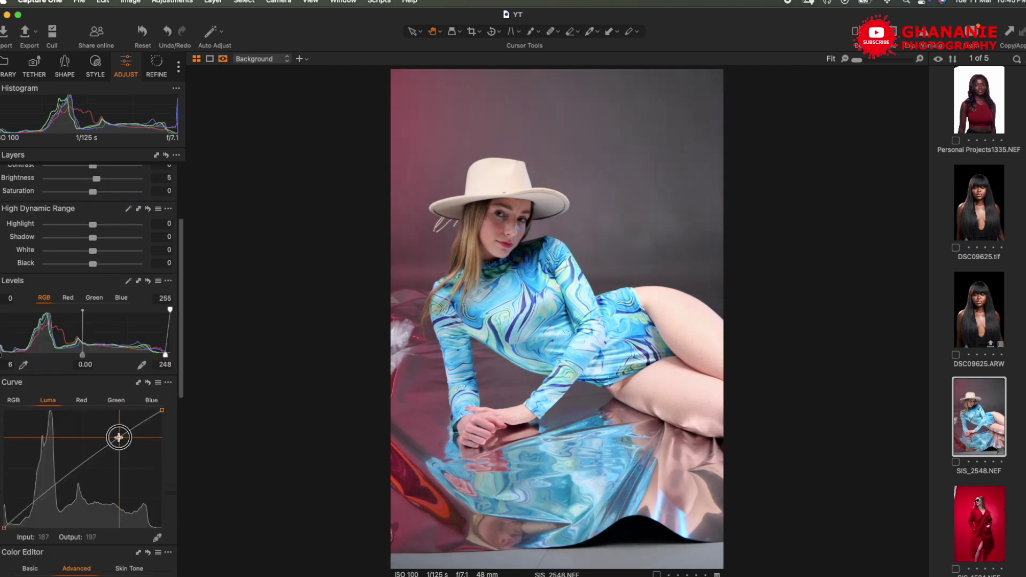
pyautogui.moveTo(44, 496); pyautogui.dragTo(44, 499)
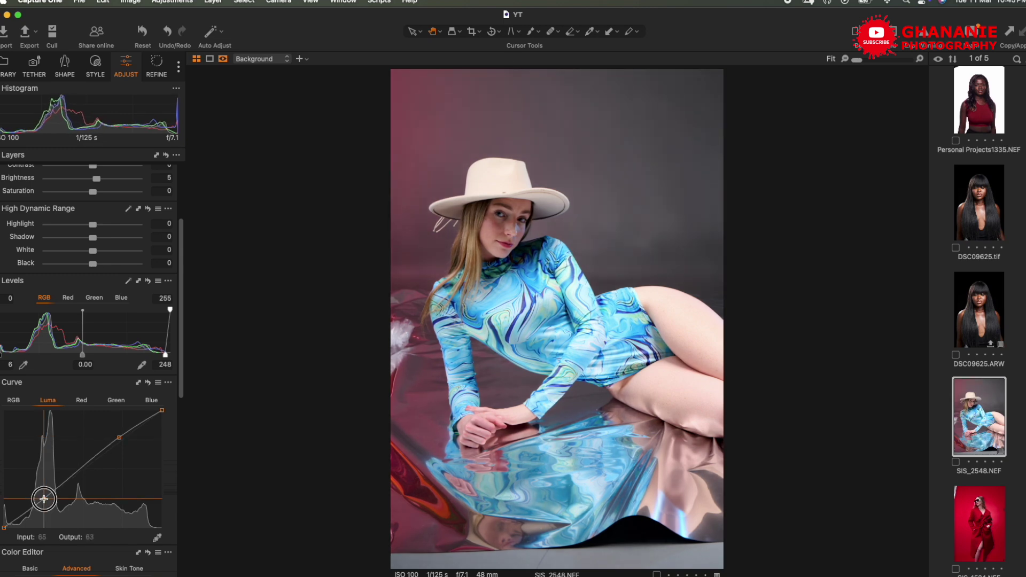
pyautogui.scroll(5, 96, 436)
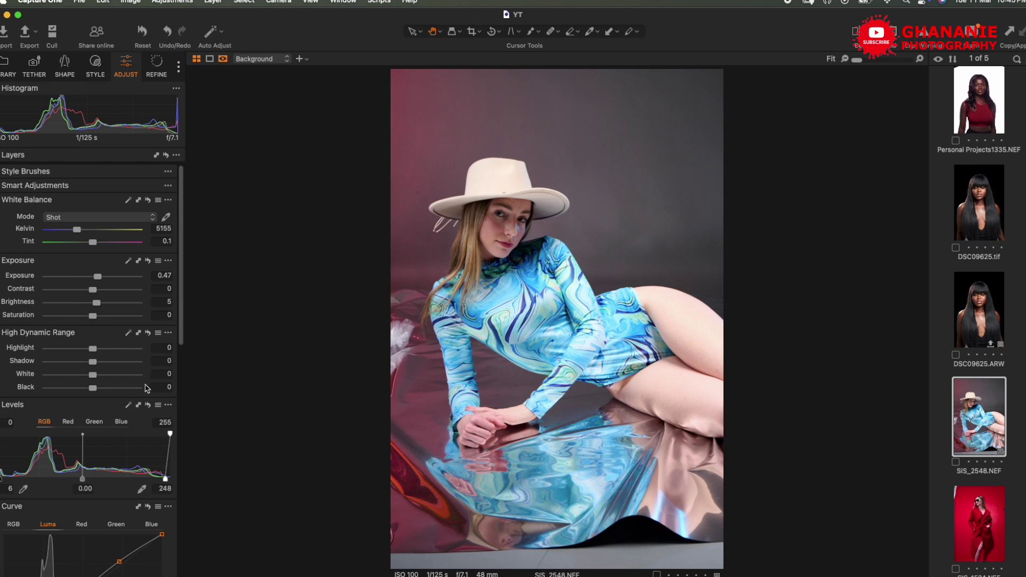
pyautogui.moveTo(93, 348); pyautogui.dragTo(39, 350)
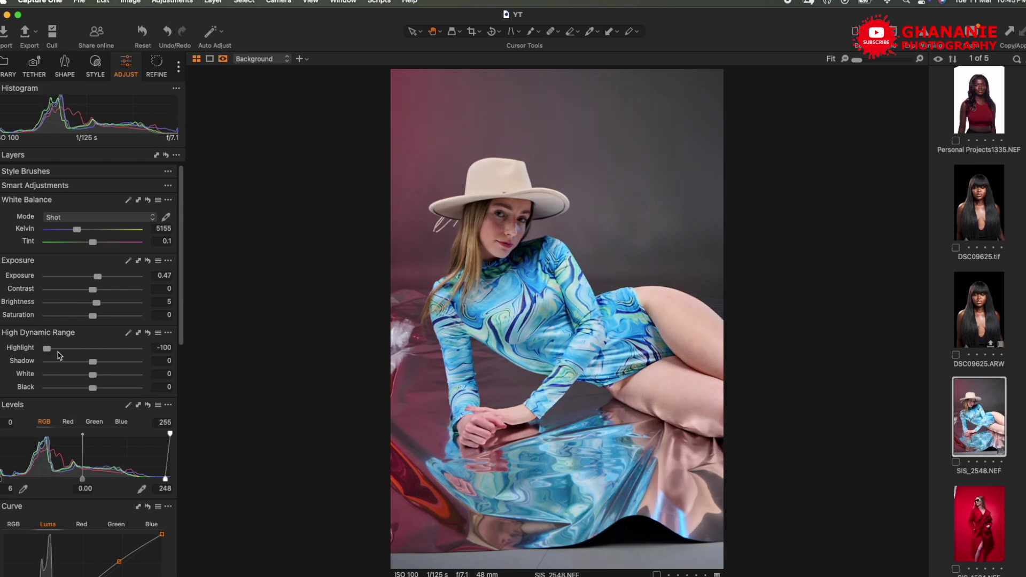
pyautogui.click(128, 405)
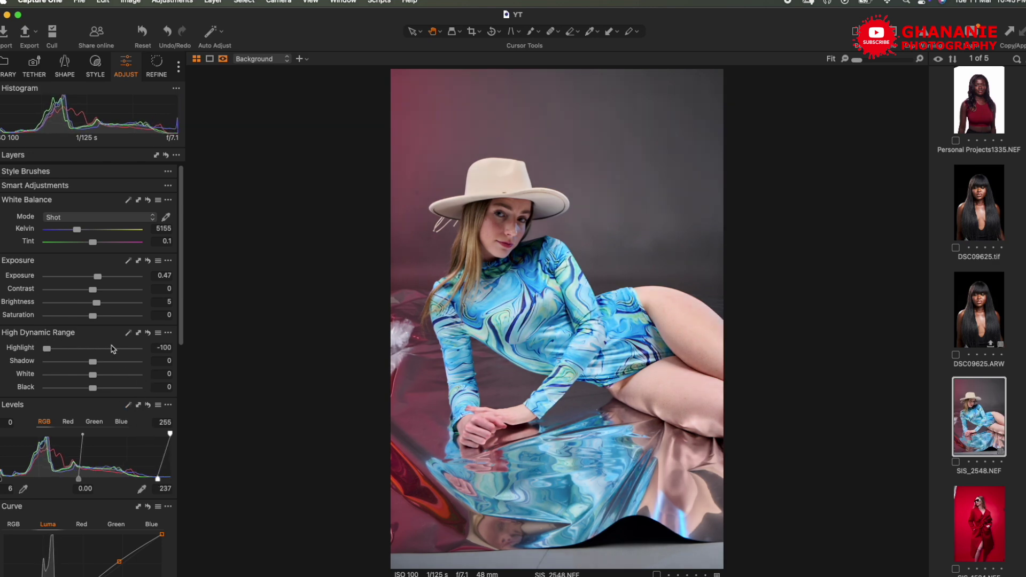
pyautogui.moveTo(99, 277); pyautogui.dragTo(97, 305)
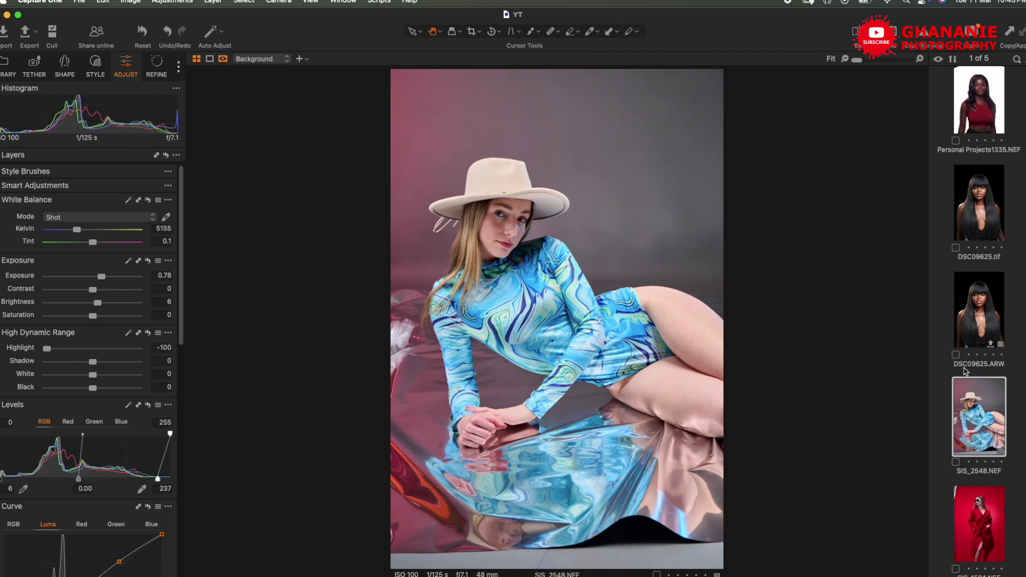
# - Send SIS_2548 from Capture One to Adobe Photoshop 2023 for editing
pyautogui.rightClick(976, 404)
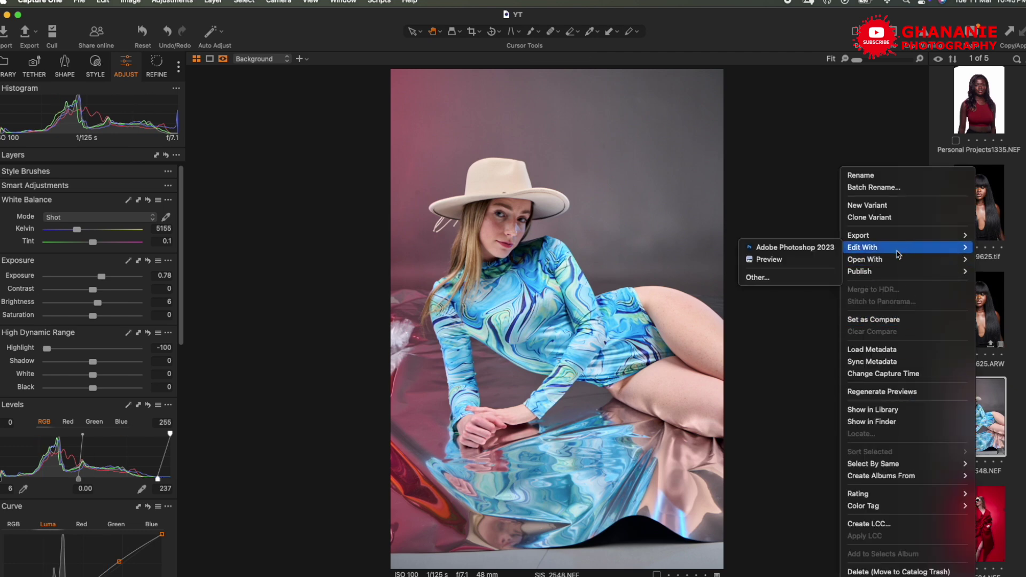
pyautogui.moveTo(876, 248)
pyautogui.click(806, 247)
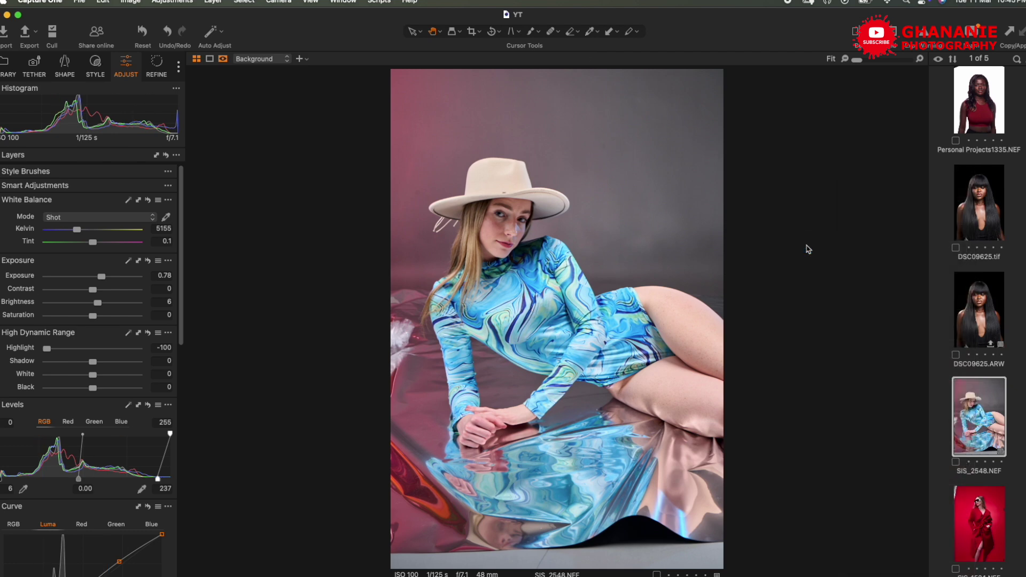
pyautogui.click(616, 423)
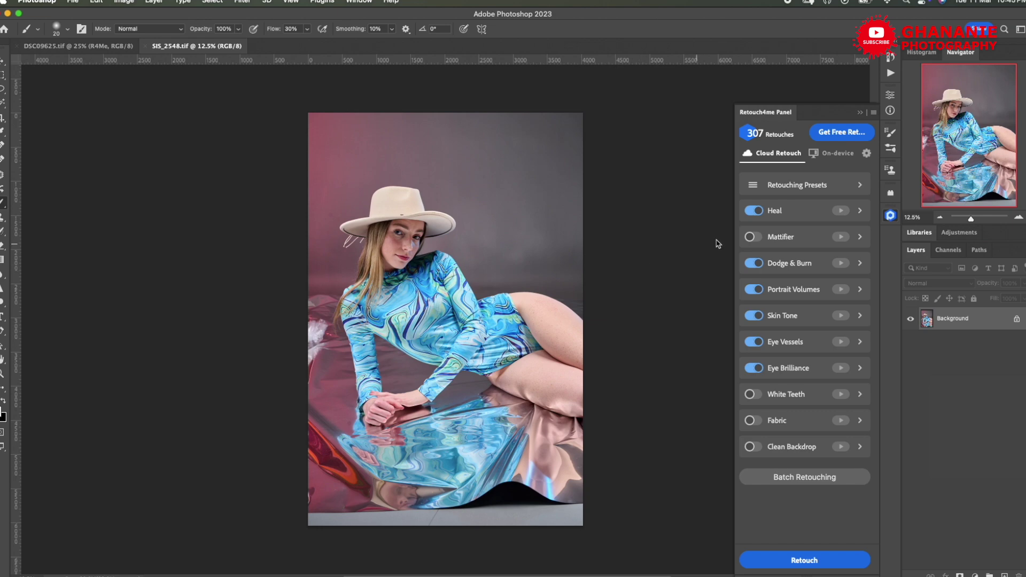
# - Switch off the Eye Vessels option in the Retouch4me panel
pyautogui.press('super+plus')
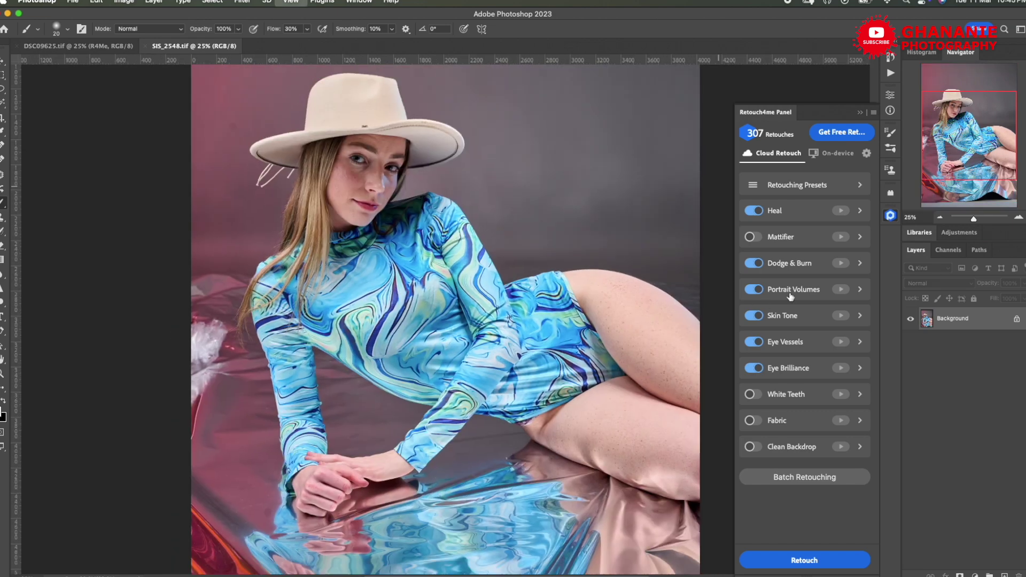
pyautogui.press('super+plus')
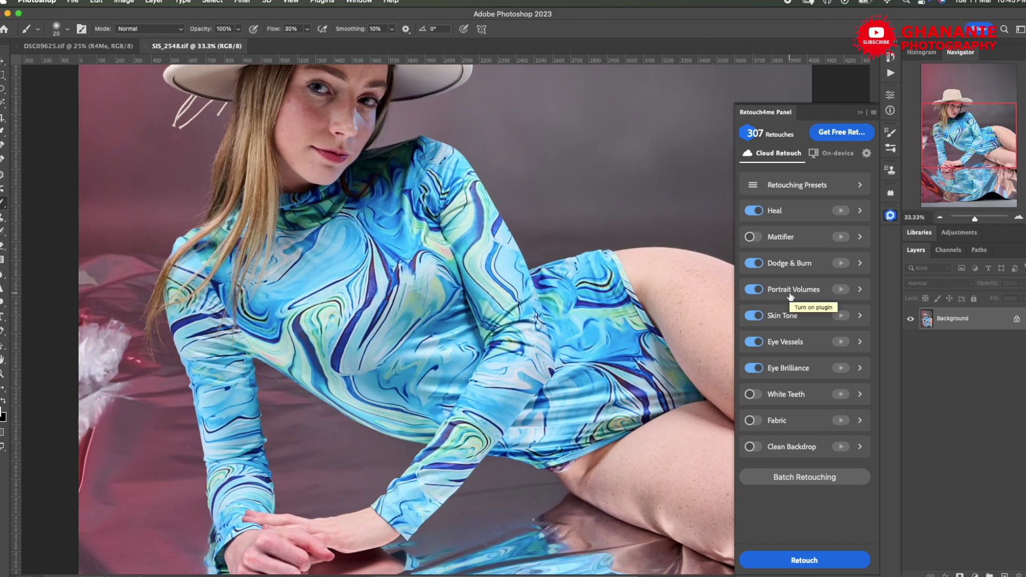
pyautogui.press('super+minus')
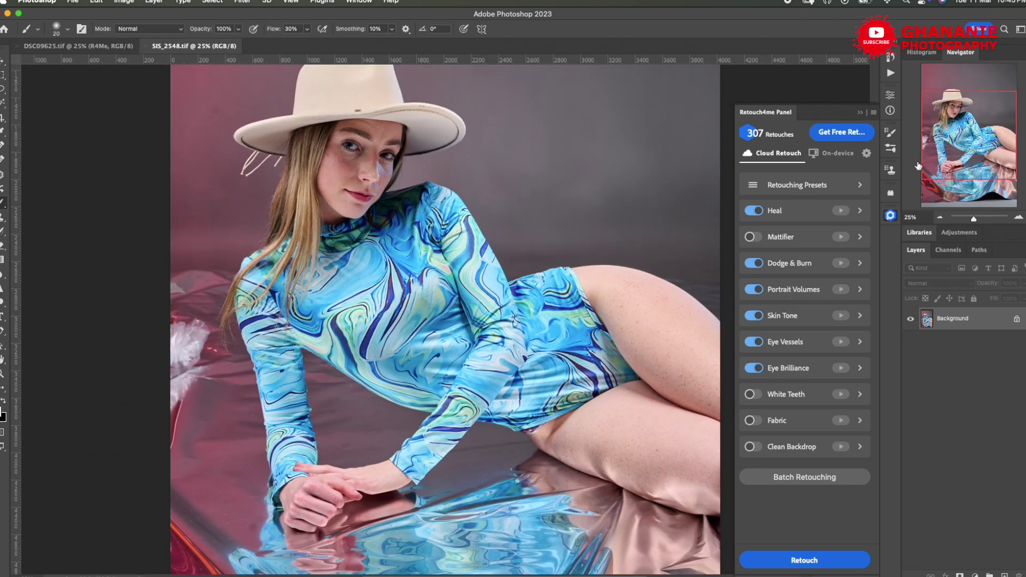
pyautogui.moveTo(925, 161); pyautogui.dragTo(931, 145)
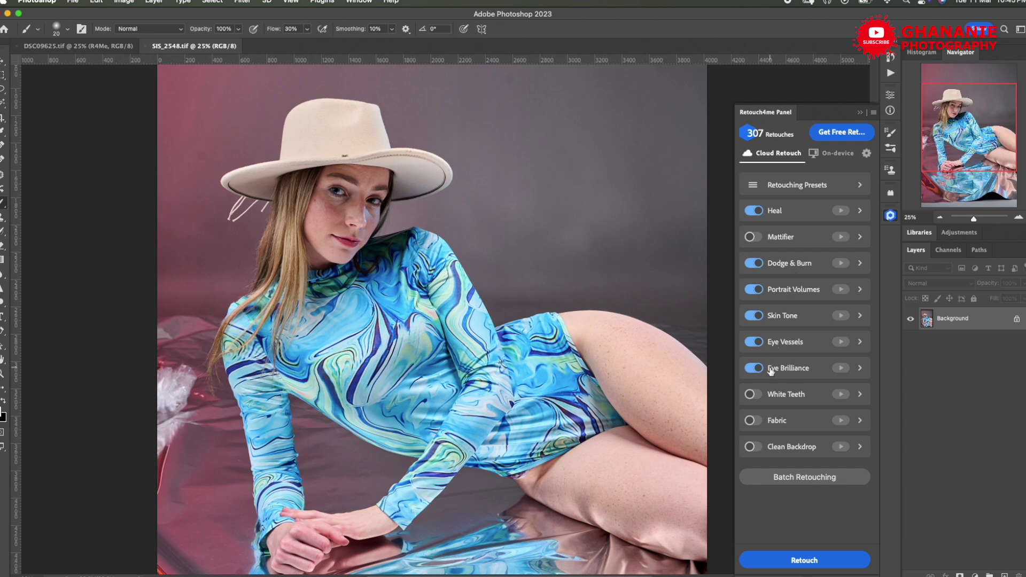
pyautogui.click(757, 344)
# - Run the Retouch4me cloud retouch on SIS_2548.tif, group the new layers as R4Me, then hide the group
pyautogui.click(805, 561)
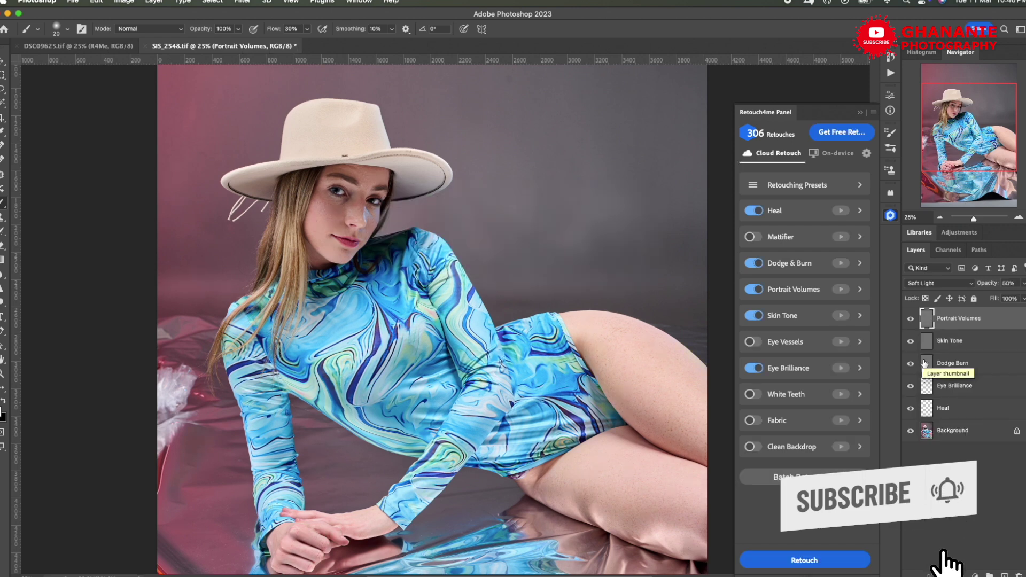
pyautogui.keyDown('shift'); pyautogui.click(976, 407); pyautogui.keyUp('shift')
pyautogui.moveTo(975, 407); pyautogui.dragTo(989, 574)
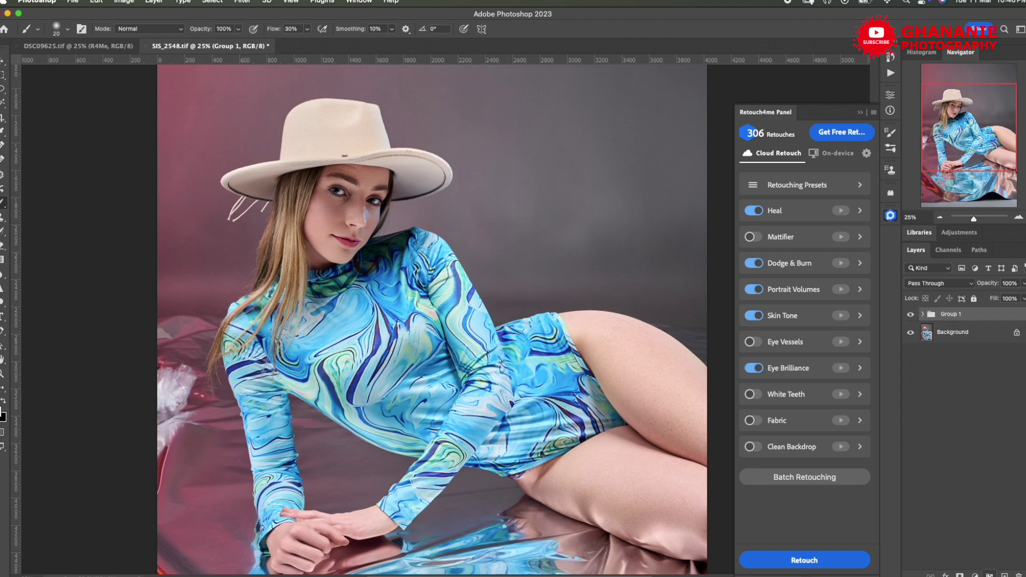
pyautogui.doubleClick(956, 315)
pyautogui.write('R4Me')
pyautogui.press('Return')
pyautogui.click(911, 314)
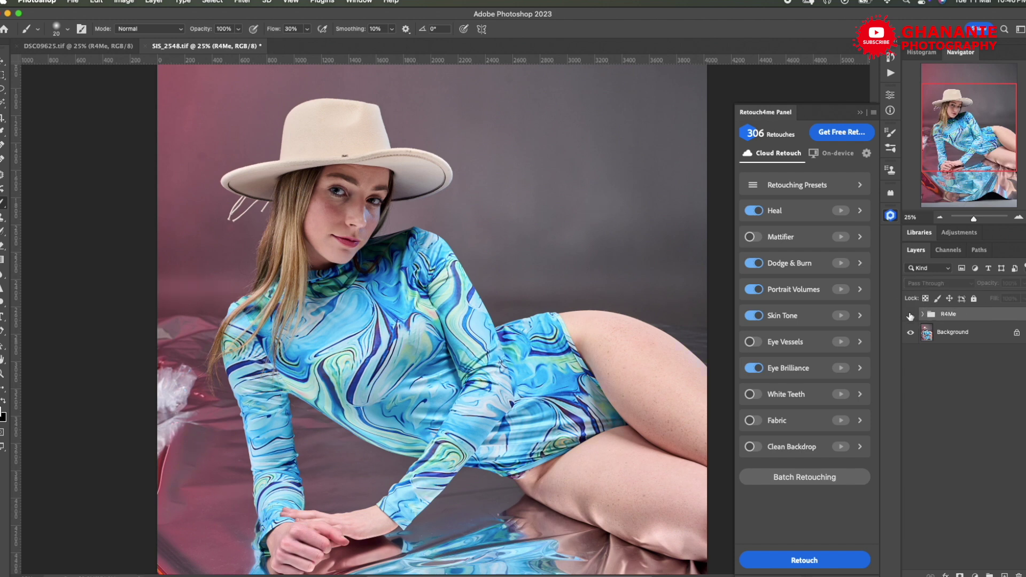
# - Toggle the R4Me group on and off at 50% zoom to compare the retouched hat and face
pyautogui.click(911, 316)
pyautogui.click(911, 316)
pyautogui.click(911, 316)
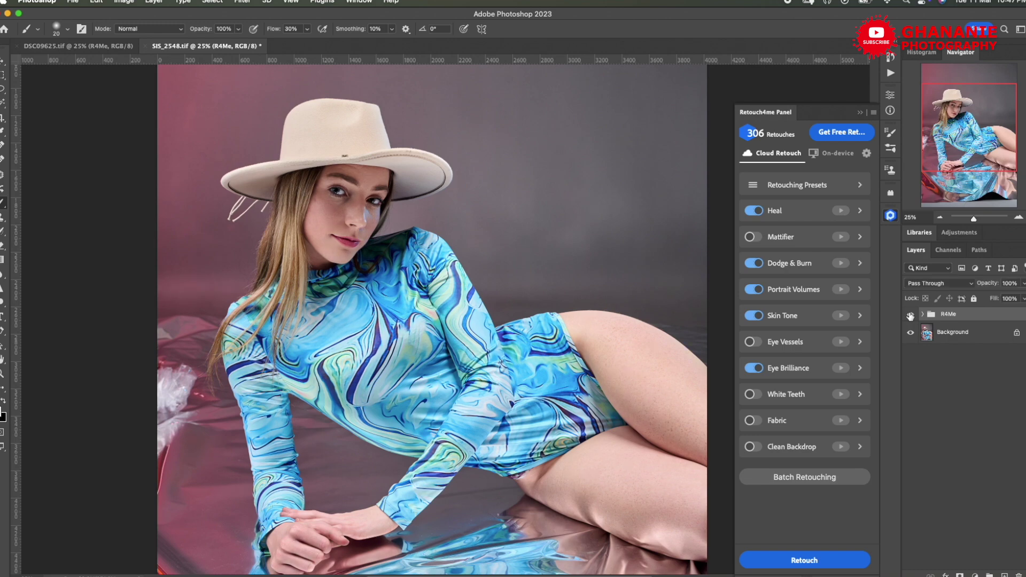
pyautogui.press('super+plus')
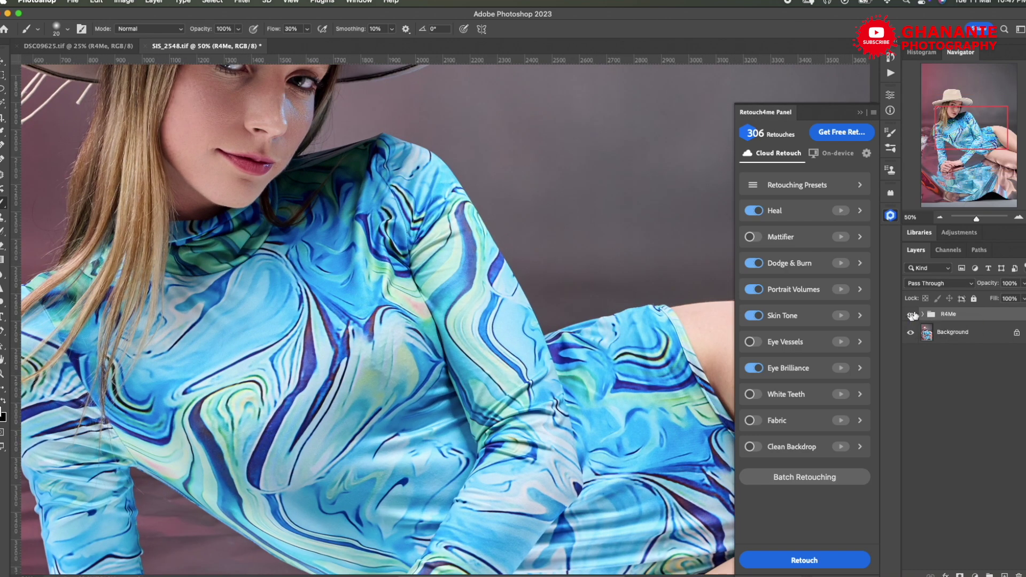
pyautogui.moveTo(949, 127); pyautogui.dragTo(938, 109)
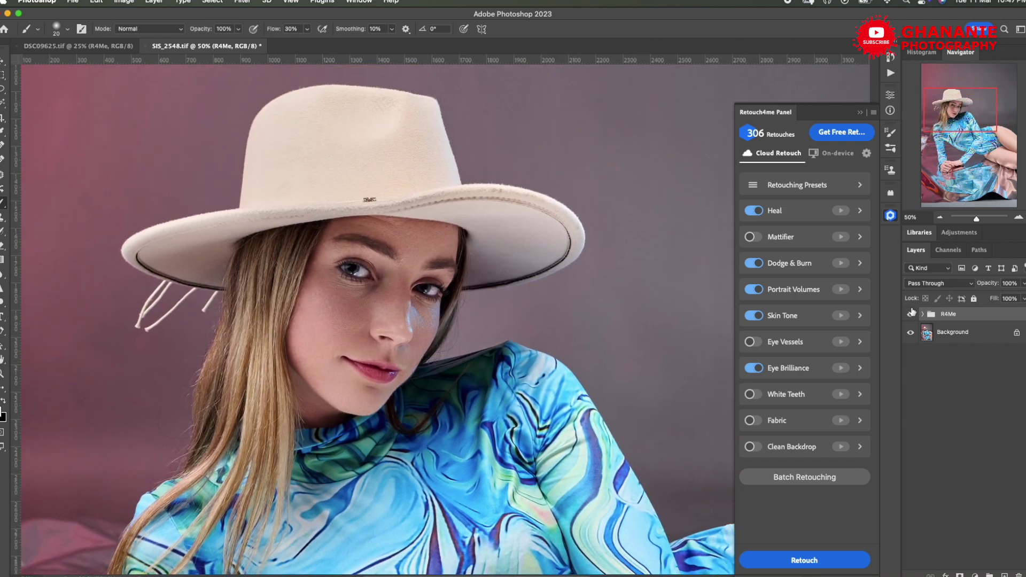
pyautogui.click(911, 316)
pyautogui.click(911, 316)
pyautogui.click(912, 316)
pyautogui.click(912, 316)
# - Compare the torso's skin texture with the Retouch4me panel hidden, then expand R4Me and hide Heal
pyautogui.moveTo(928, 147); pyautogui.dragTo(1021, 155)
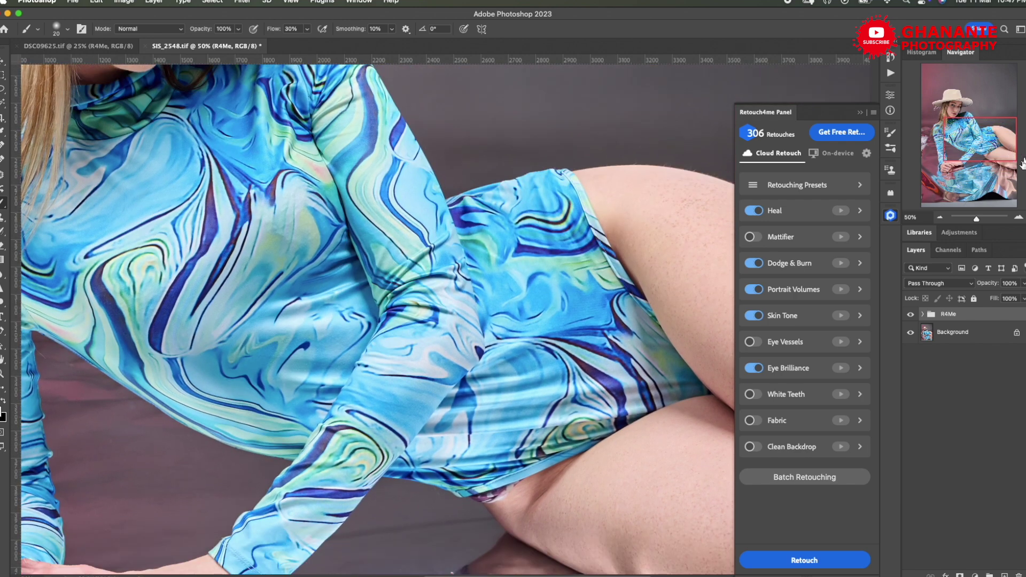
pyautogui.click(890, 215)
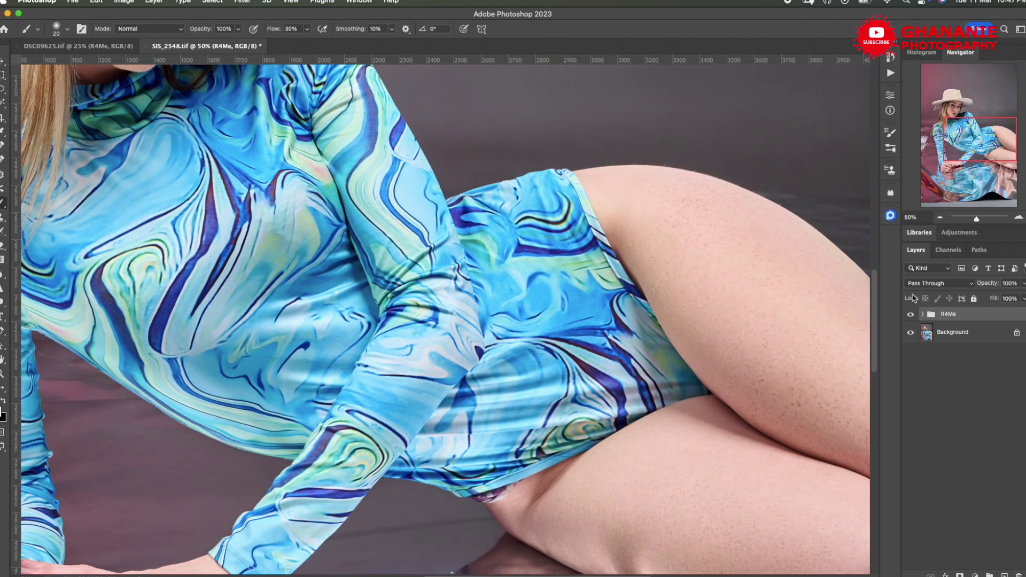
pyautogui.click(911, 315)
pyautogui.click(911, 316)
pyautogui.click(911, 316)
pyautogui.click(912, 316)
pyautogui.click(923, 315)
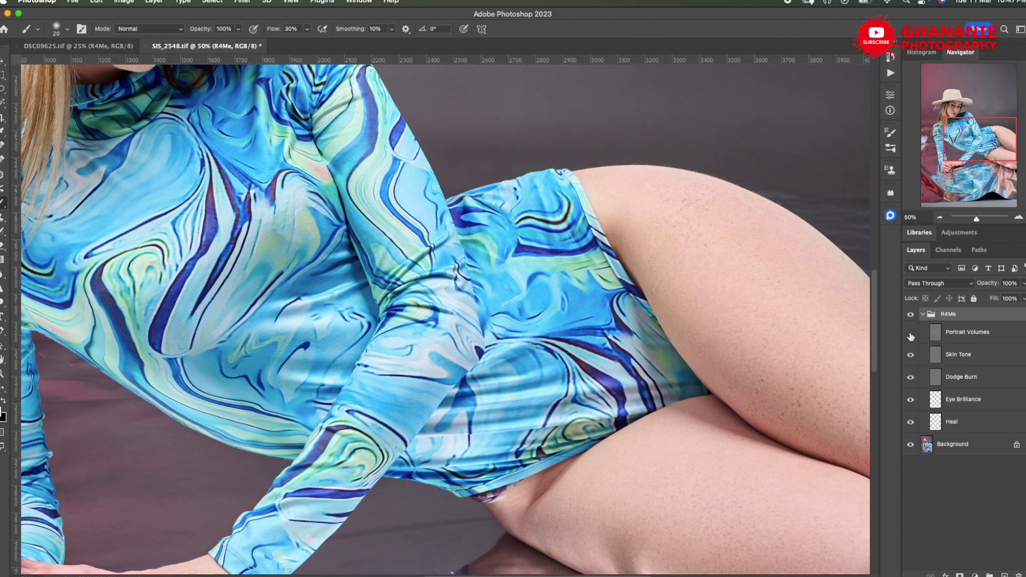
pyautogui.click(911, 422)
# - Lower the Heal layer's opacity to 6% and check it against the unhealed version
pyautogui.click(911, 423)
pyautogui.click(967, 422)
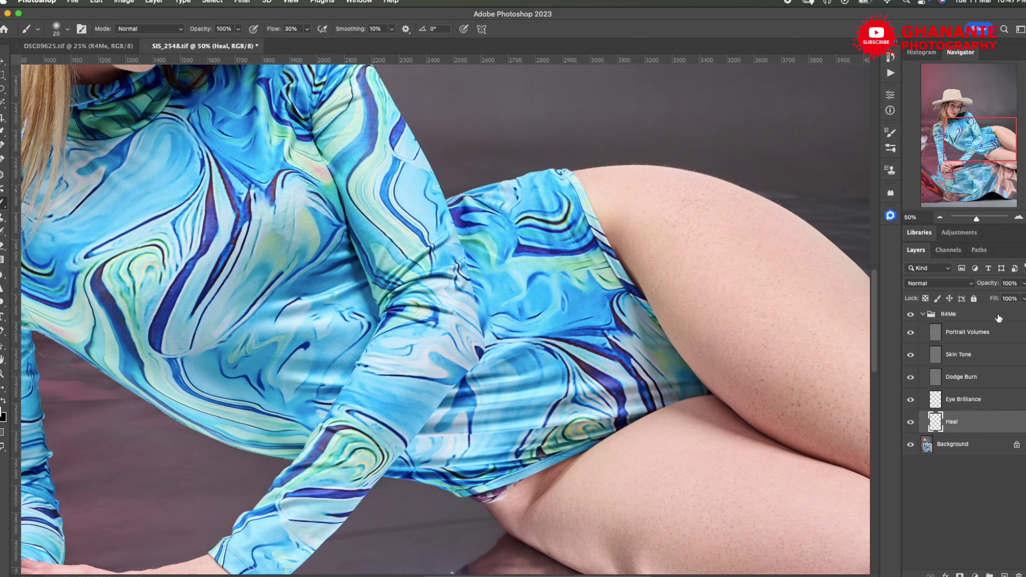
pyautogui.click(993, 286)
pyautogui.moveTo(993, 286)
pyautogui.mouseDown()
pyautogui.moveTo(896, 303)
pyautogui.moveTo(1004, 282)
pyautogui.moveTo(965, 288)
pyautogui.mouseUp()
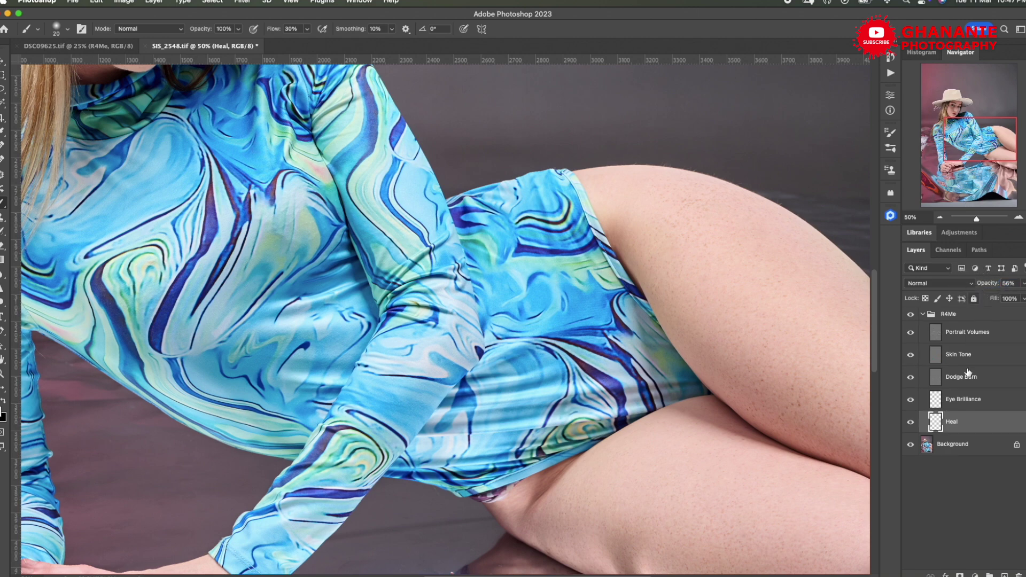
pyautogui.click(911, 422)
pyautogui.click(911, 422)
# - Hide the Dodge Burn and Portrait Volumes layers inside the R4Me group
pyautogui.click(922, 314)
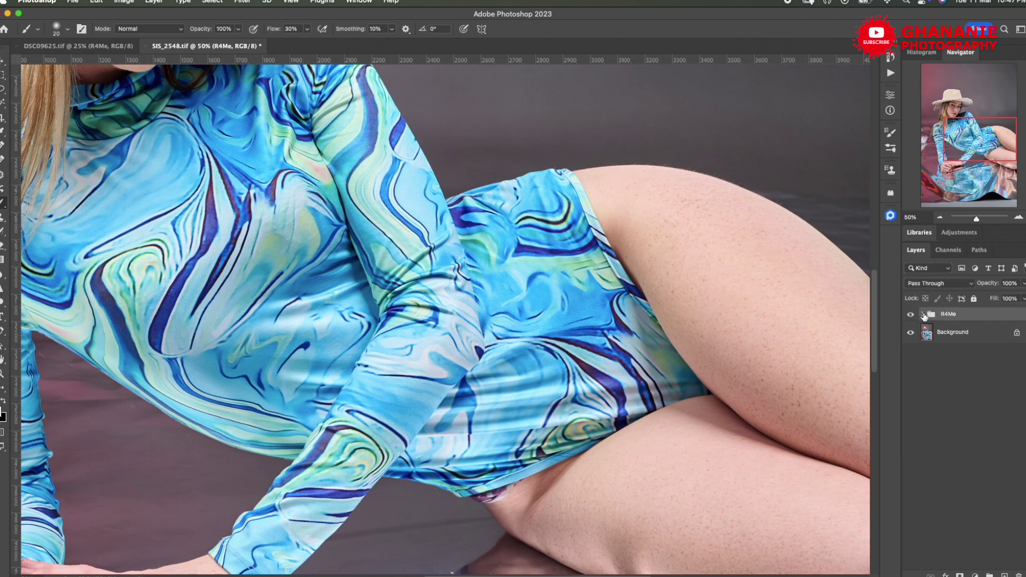
pyautogui.click(922, 315)
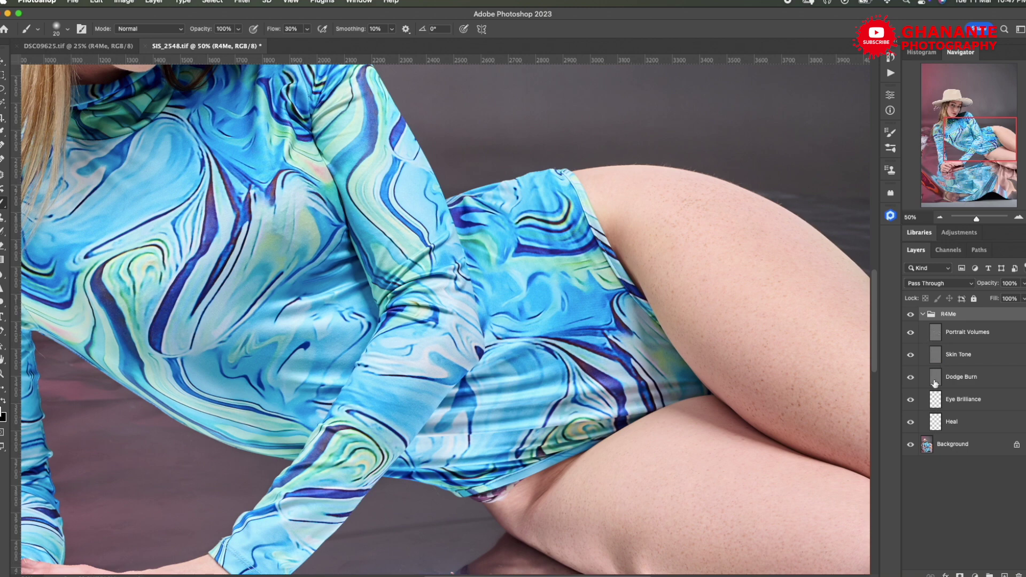
pyautogui.click(912, 378)
pyautogui.click(914, 335)
# - At 25% zoom, toggle R4Me repeatedly to compare the retouched face and freckles with the original
pyautogui.moveTo(964, 131); pyautogui.dragTo(948, 136)
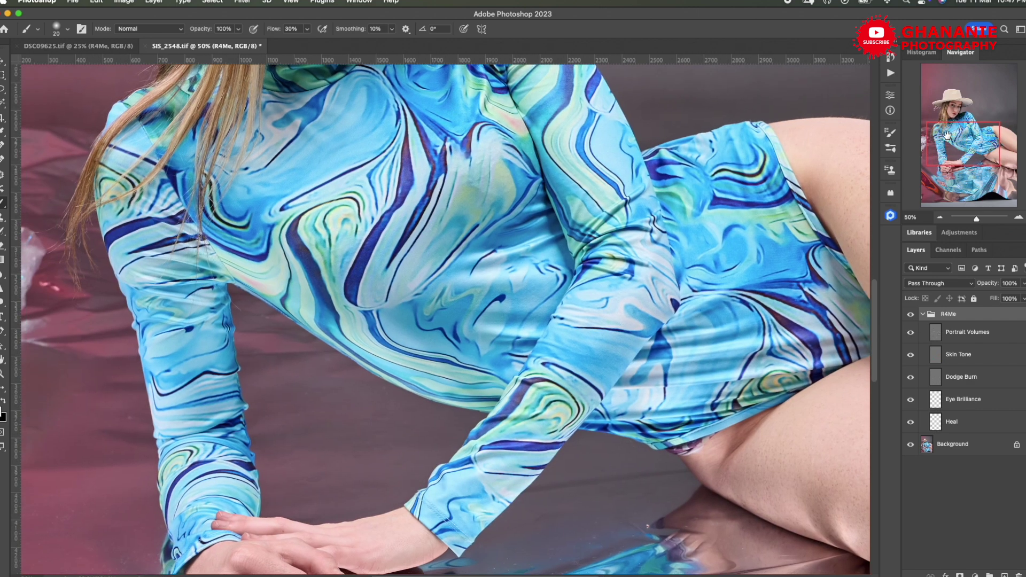
pyautogui.click(942, 217)
pyautogui.click(941, 217)
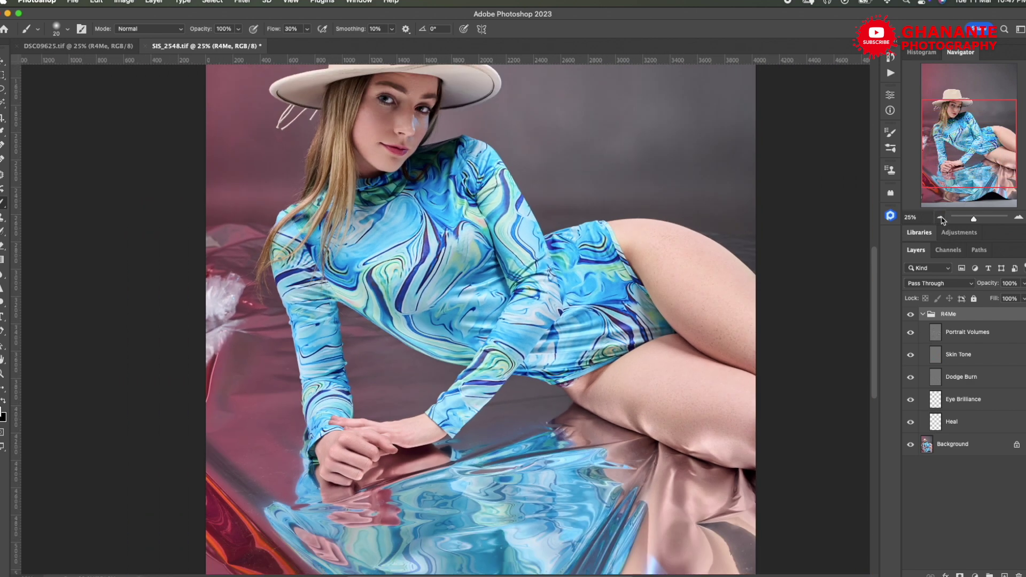
pyautogui.moveTo(945, 155); pyautogui.dragTo(945, 141)
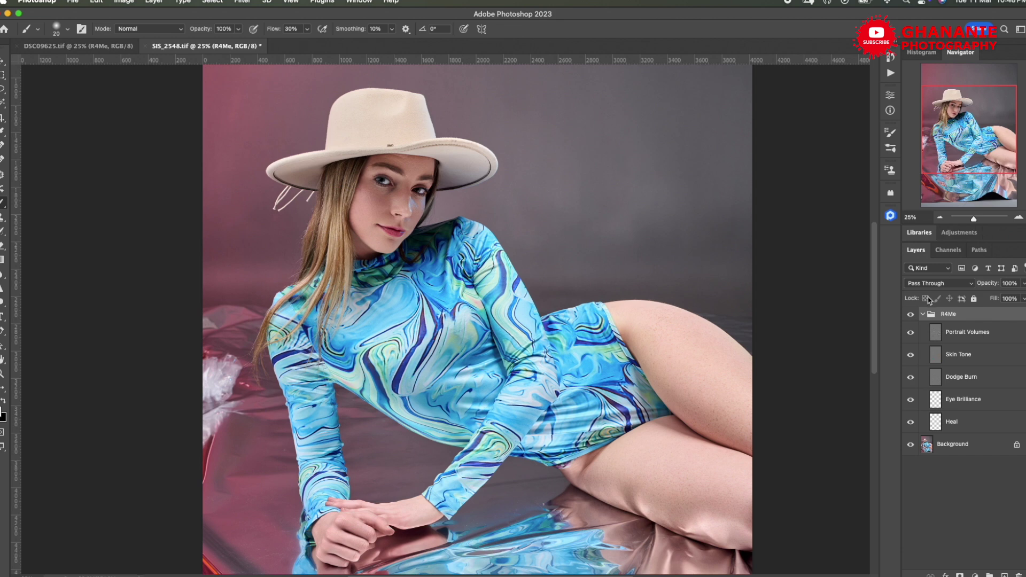
pyautogui.click(911, 315)
pyautogui.click(911, 316)
pyautogui.click(911, 316)
pyautogui.click(911, 316)
pyautogui.click(911, 316)
pyautogui.click(911, 316)
# - Compare the hands and reflective floor with and without retouching, then hide the Skin Tone layer
pyautogui.moveTo(954, 166); pyautogui.dragTo(946, 193)
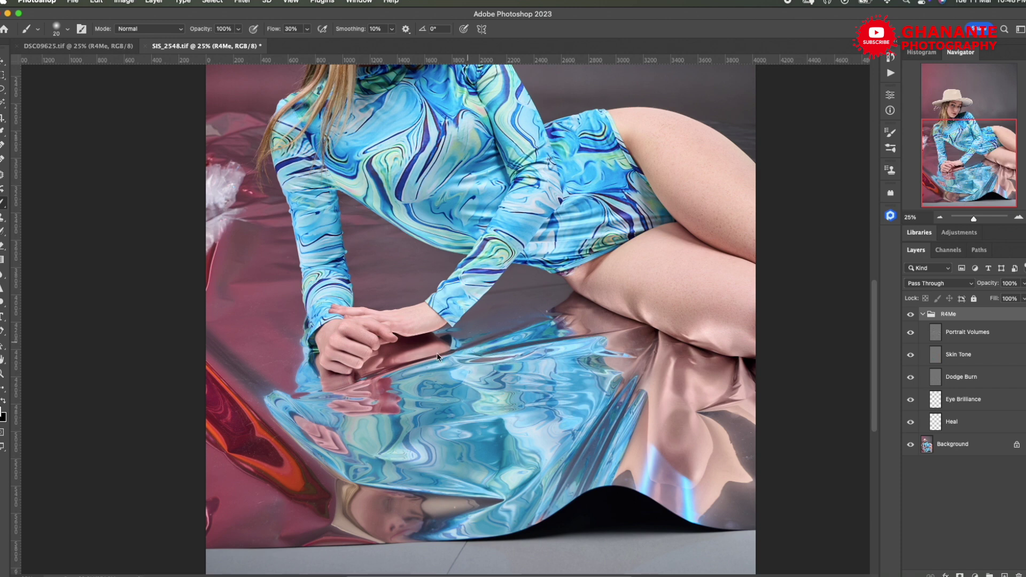
pyautogui.click(911, 316)
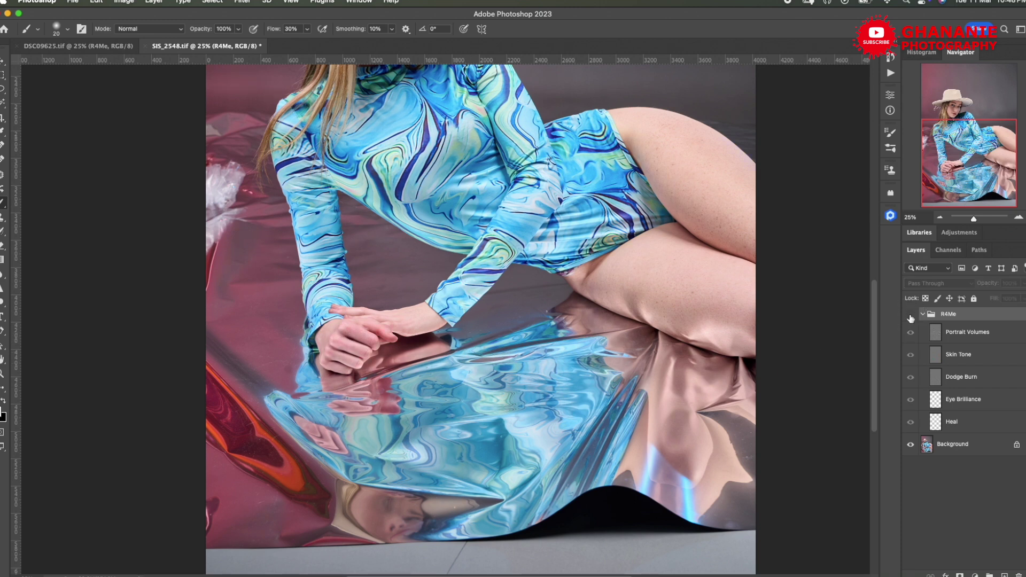
pyautogui.click(911, 316)
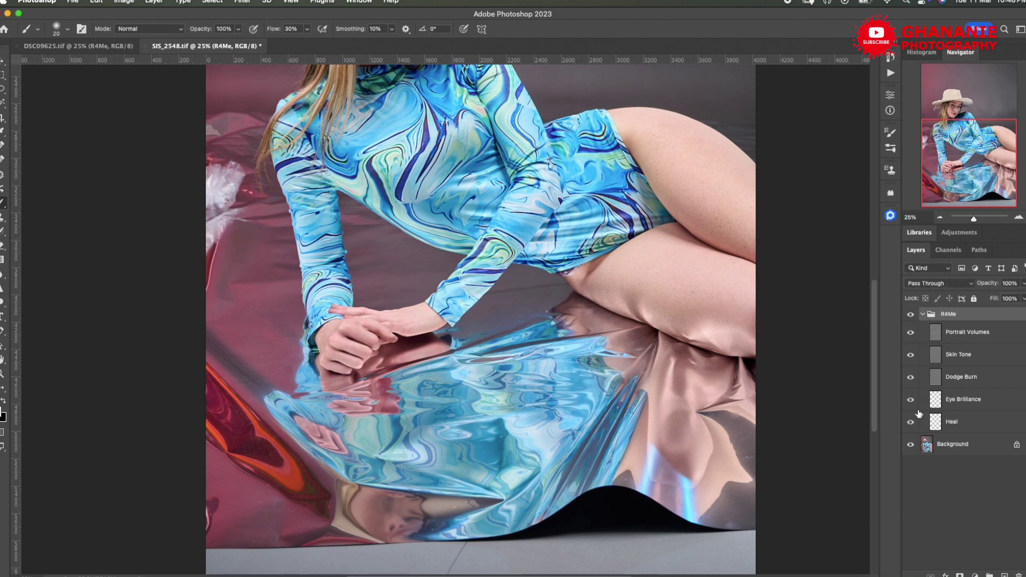
pyautogui.click(911, 355)
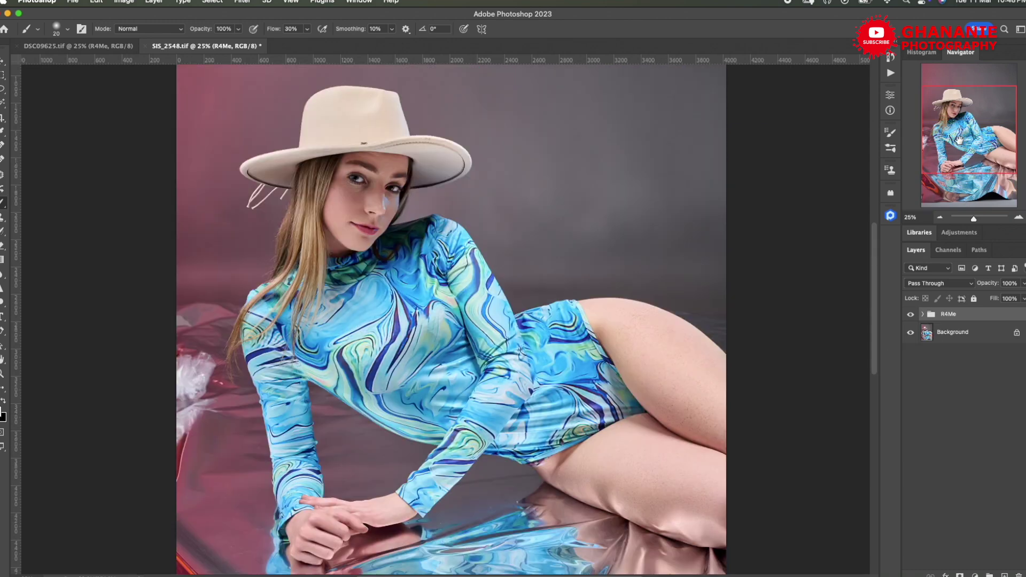
# - Save SIS_2548.tif with uncompressed TIFF options and switch to Capture One
pyautogui.press('super+s')
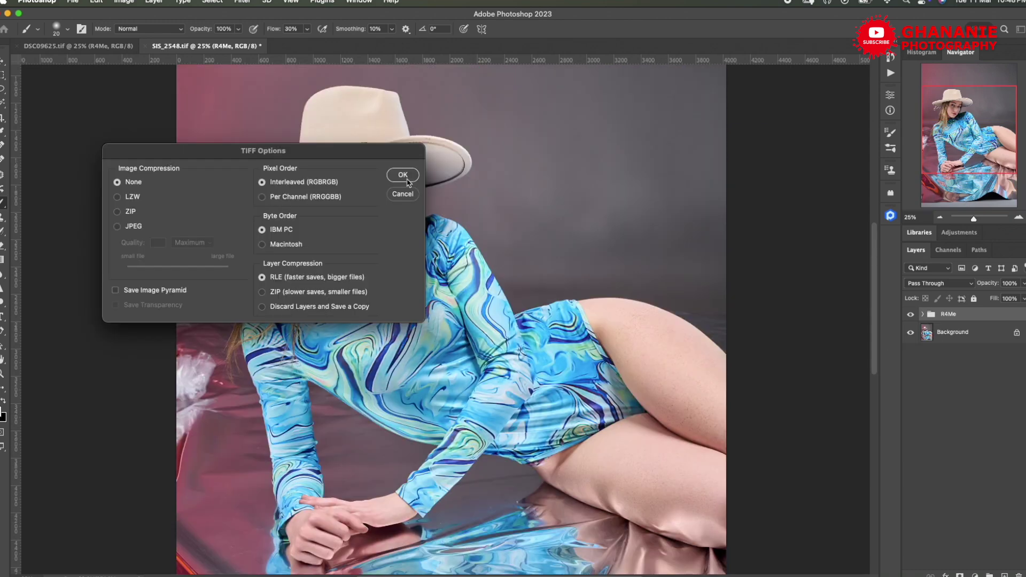
pyautogui.click(405, 177)
pyautogui.hotkey('ctrl', 'Up')
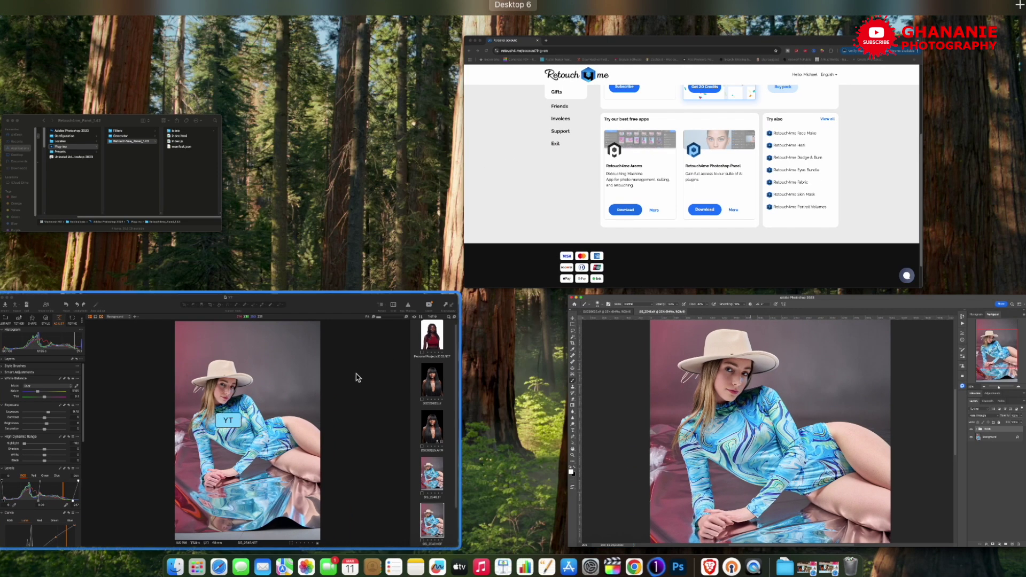
pyautogui.click(355, 382)
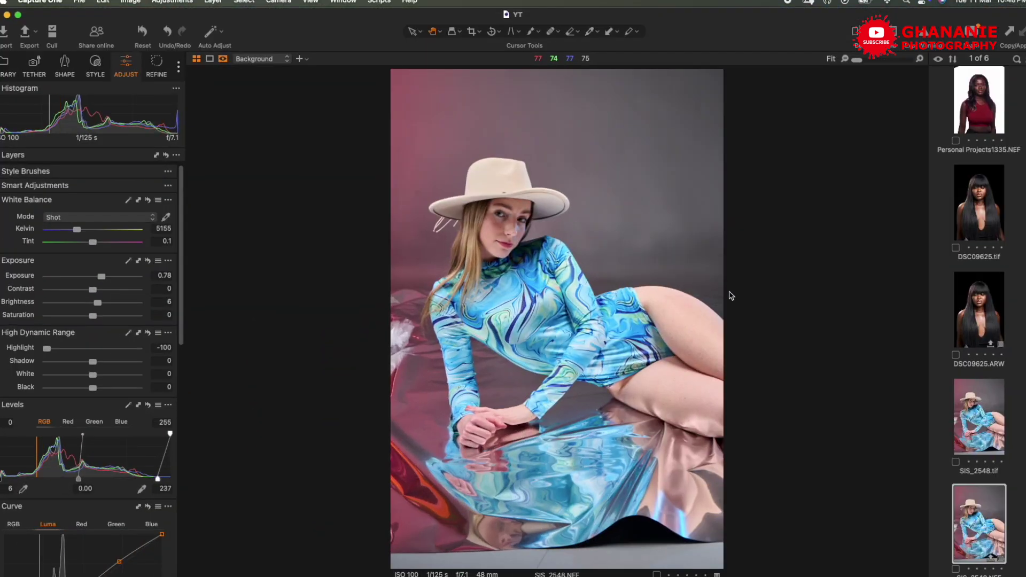
# - View SIS_2548.tif beside SIS_2548.NEF at 100% and Fit, then select DSC09625.tif
pyautogui.keyDown('super'); pyautogui.click(972, 433); pyautogui.keyUp('super')
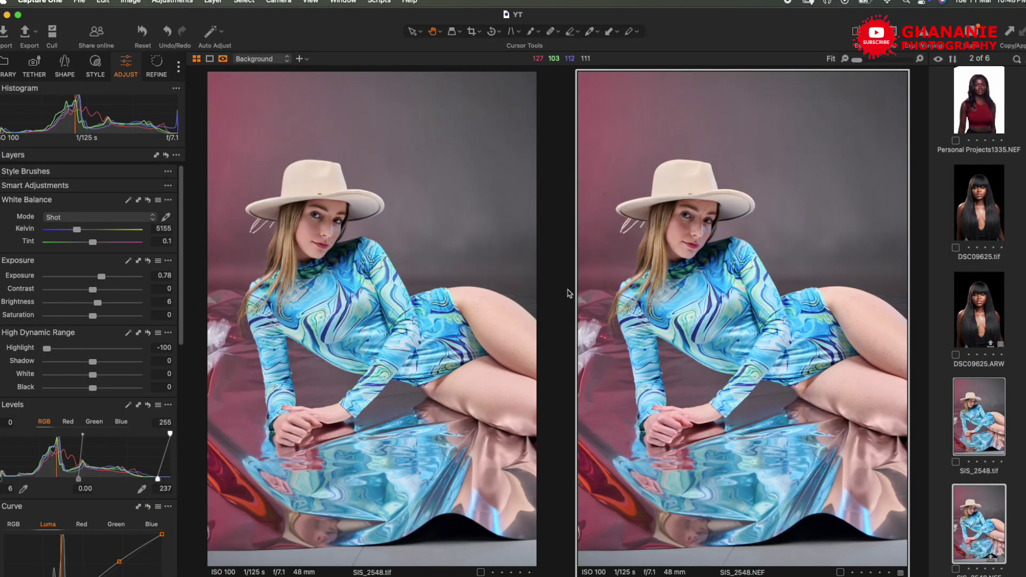
pyautogui.click(321, 230)
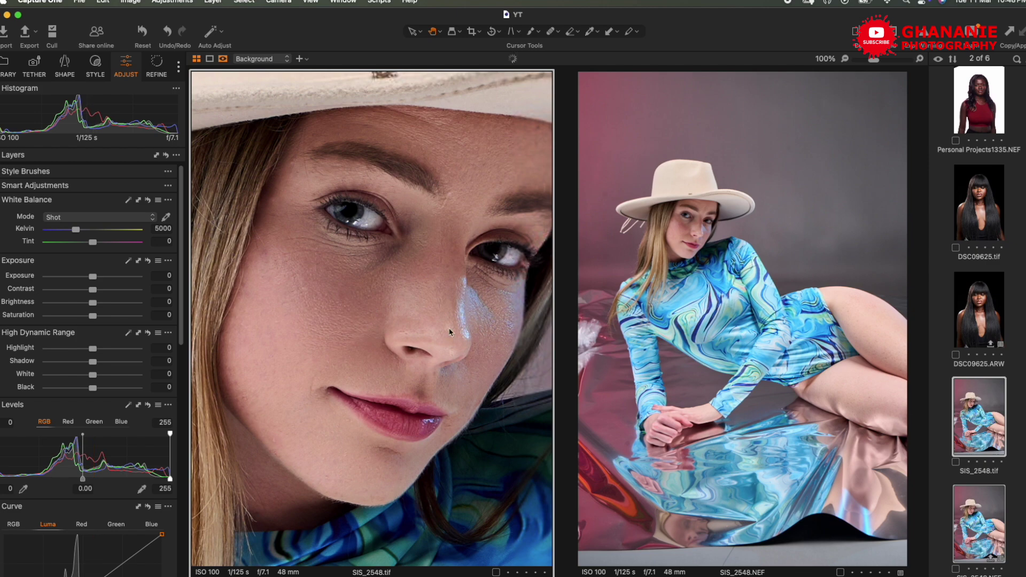
pyautogui.click(682, 225)
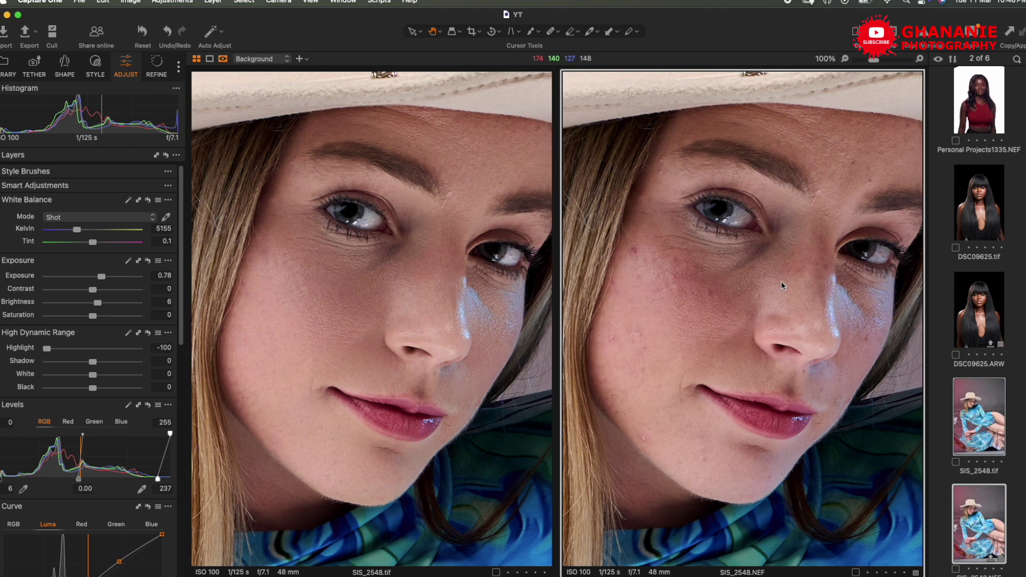
pyautogui.click(781, 283)
pyautogui.click(417, 262)
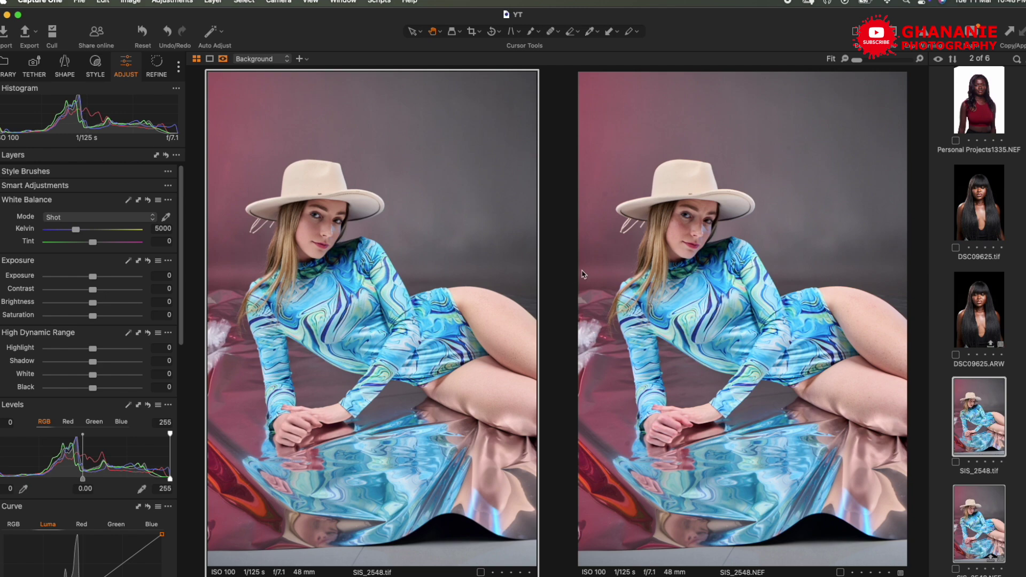
pyautogui.click(986, 228)
# - Compare DSC09625.tif beside DSC09625.ARW at 100% on the nose and eye, then fit both back
pyautogui.keyDown('super'); pyautogui.click(986, 292); pyautogui.keyUp('super')
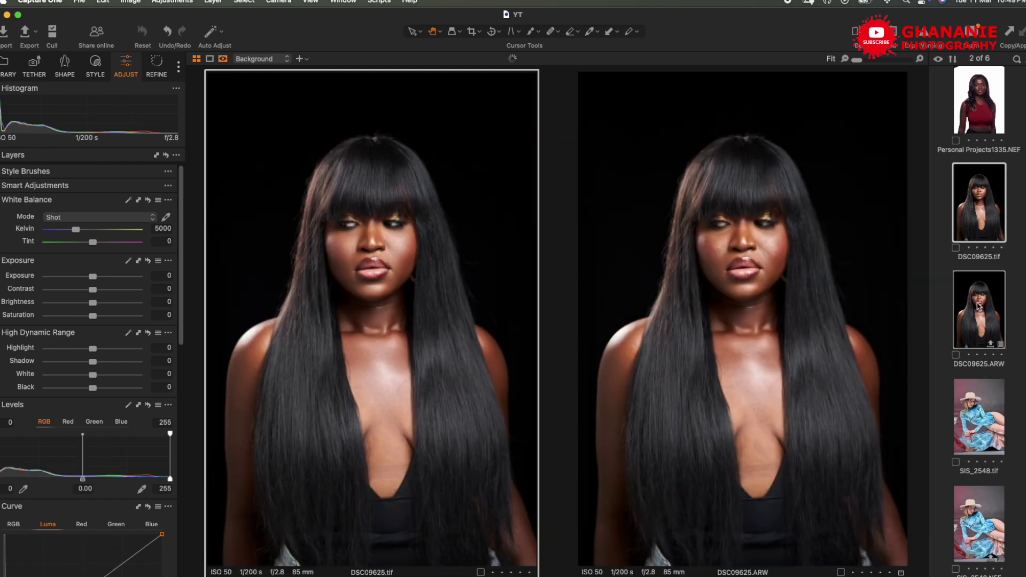
pyautogui.click(373, 249)
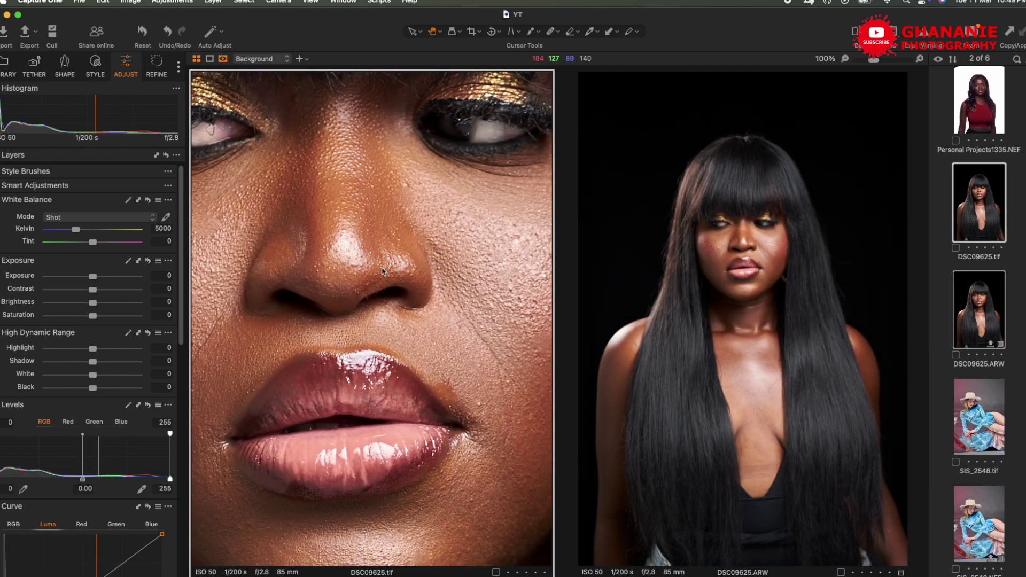
pyautogui.click(743, 268)
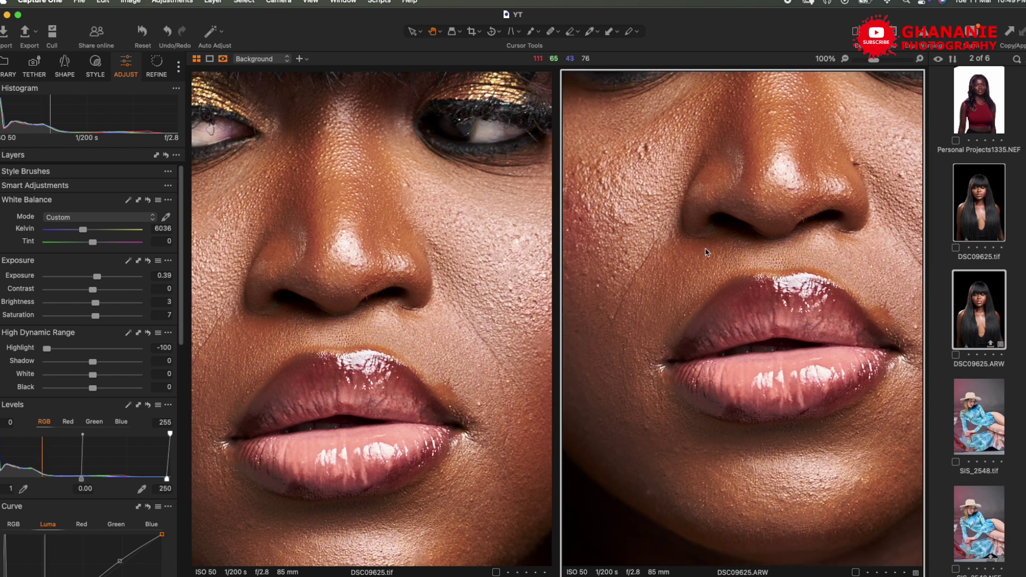
pyautogui.click(529, 325)
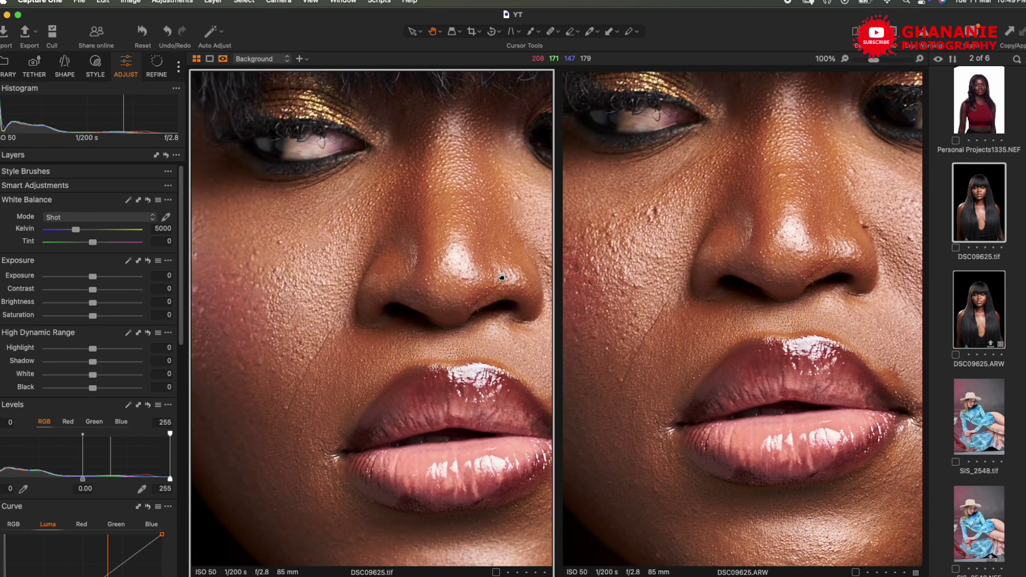
pyautogui.click(505, 275)
pyautogui.click(730, 295)
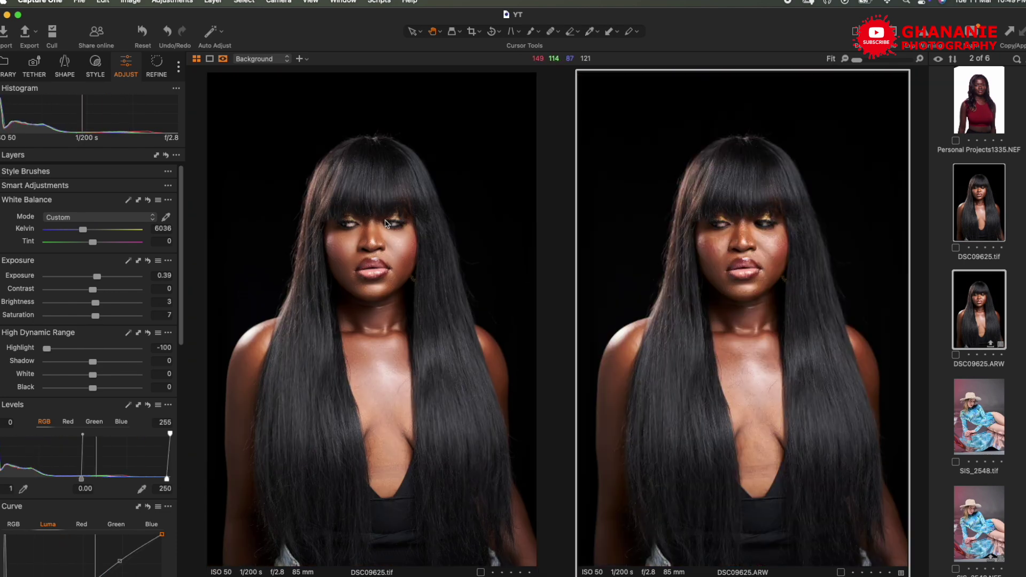